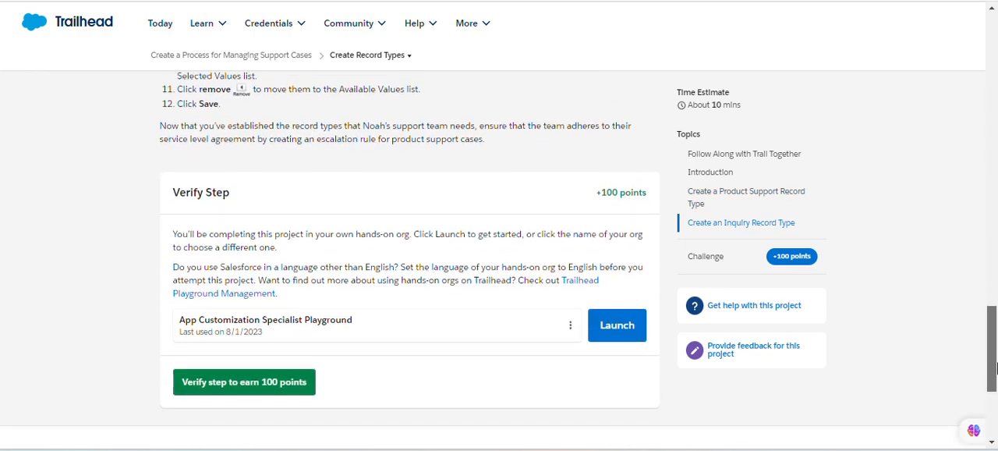
Launch the App Customization Specialist Playground, place it beside the Trailhead instructions, and open its Setup.
click(600, 326)
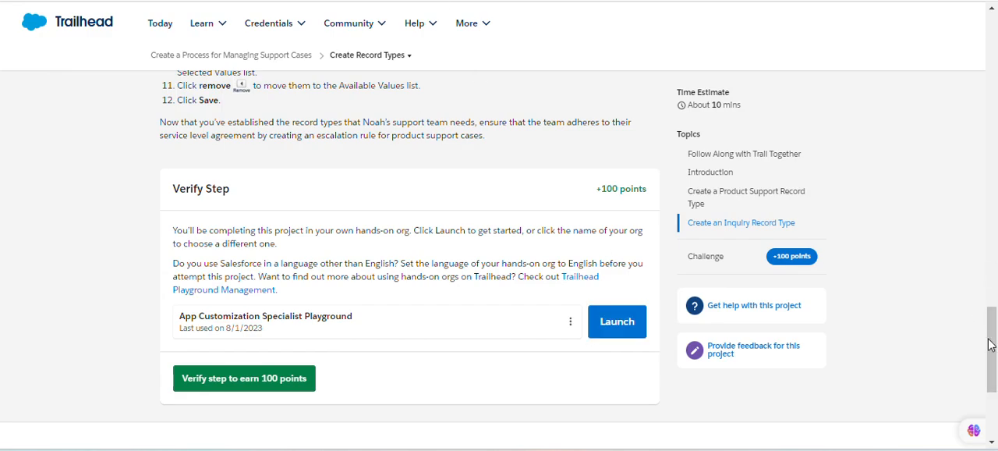
drag(993, 347, 997, 159)
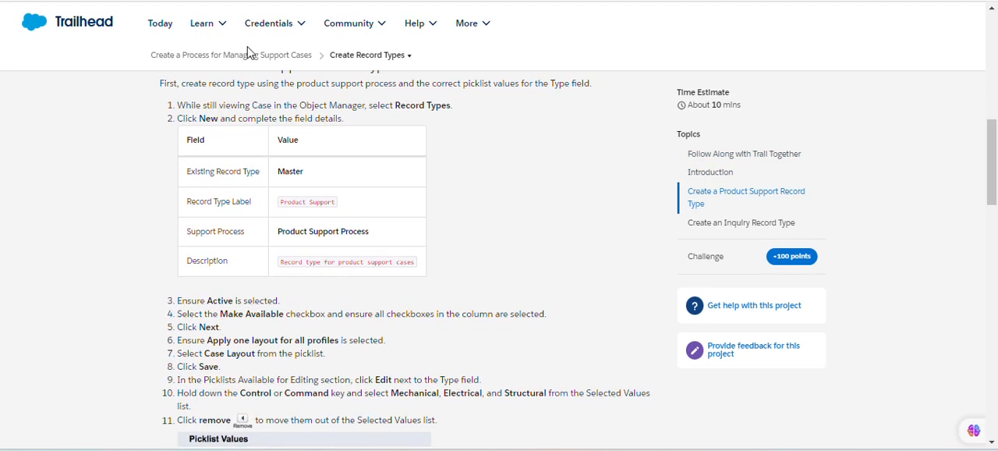
key(super+Down)
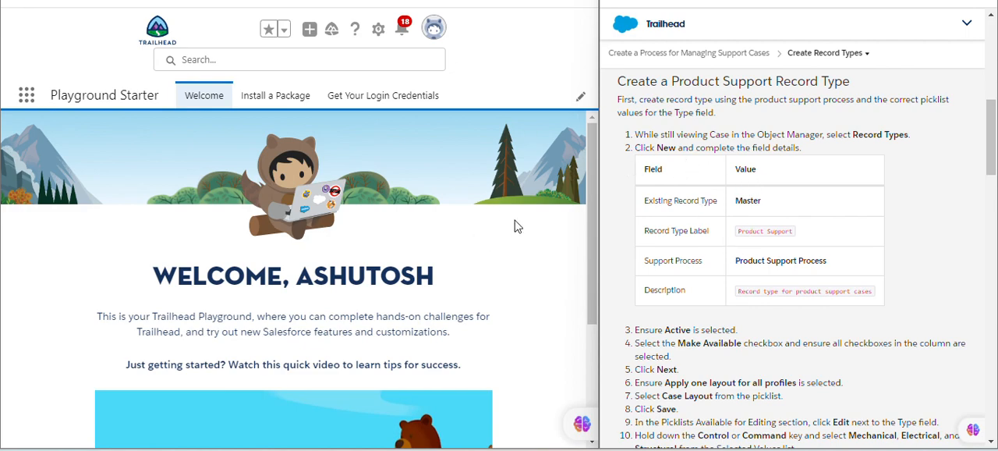
click(378, 29)
click(340, 84)
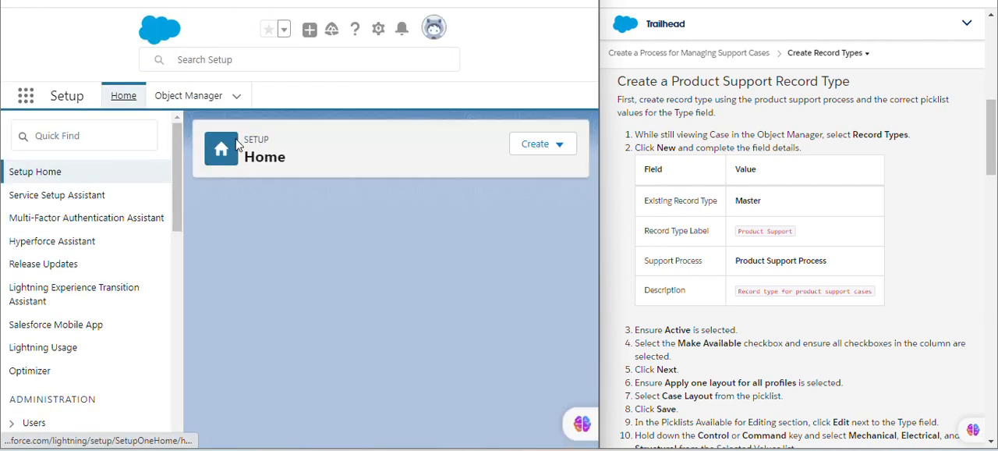
Find the Case object in Object Manager by searching for "case" and open it.
click(188, 95)
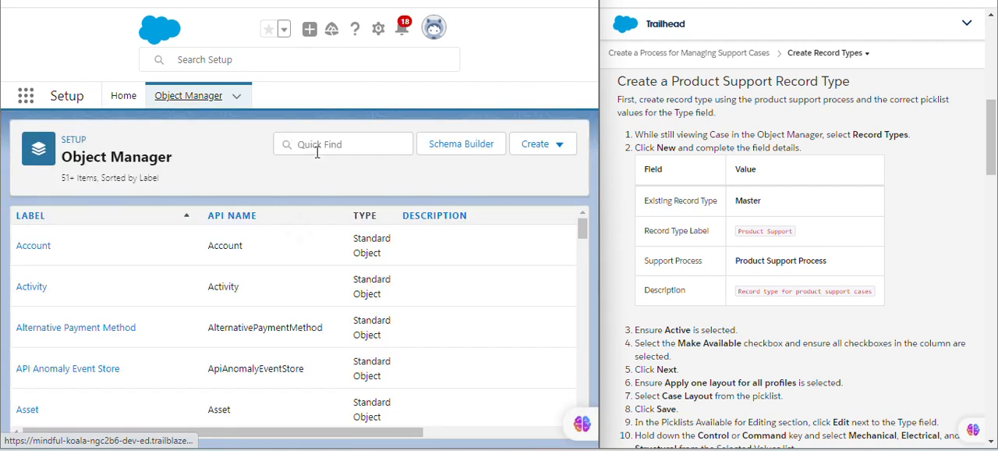
click(319, 148)
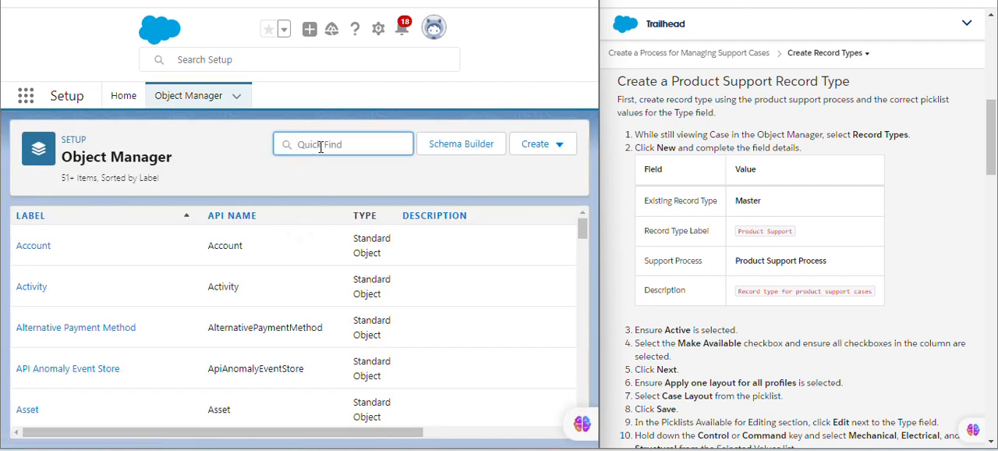
text(case)
click(24, 245)
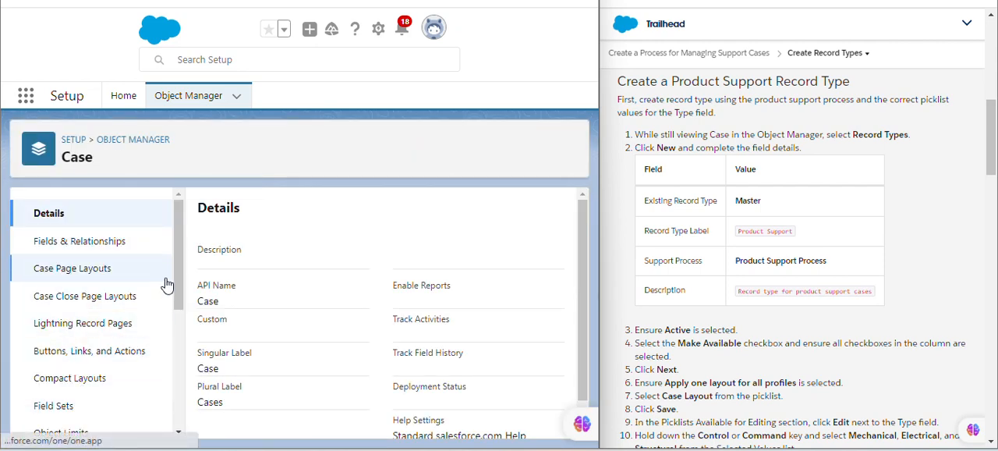
Start a new record type for the Case object and bring its field details into view in the instructions.
scroll(62, 355, down, 2)
click(63, 357)
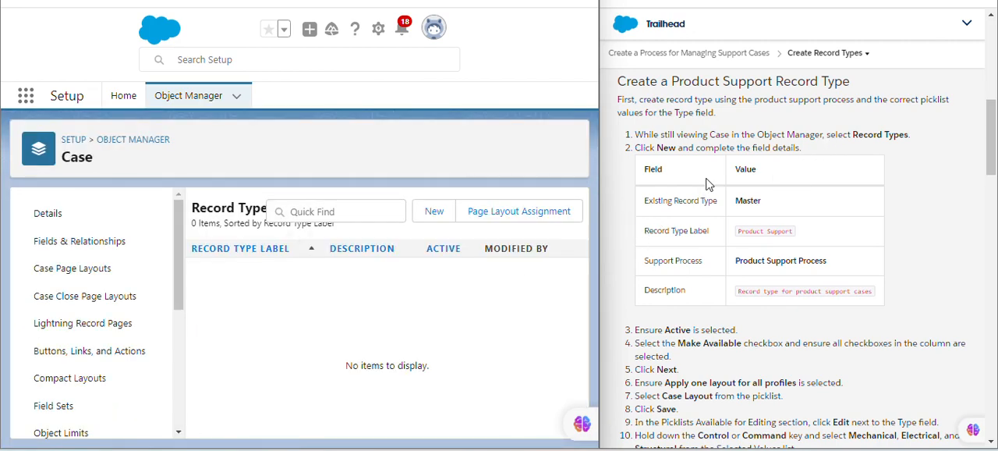
click(436, 212)
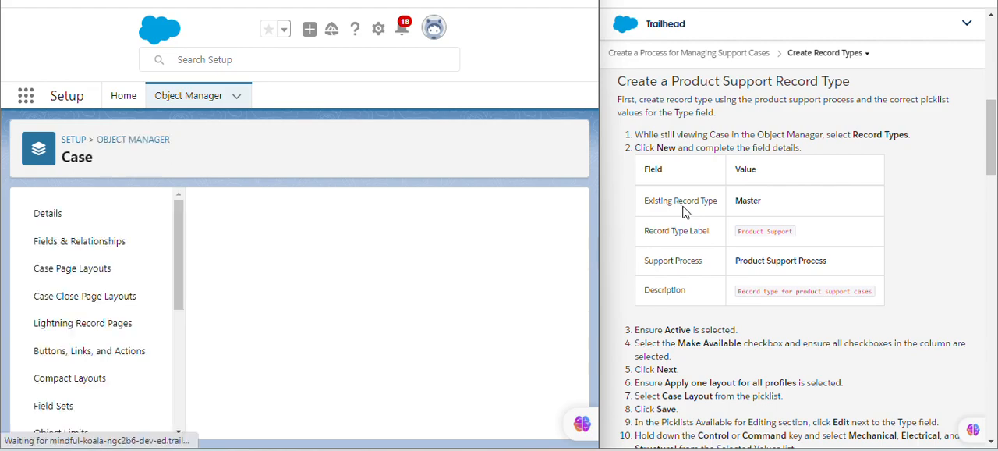
scroll(732, 243, up, 5)
drag(992, 87, 994, 147)
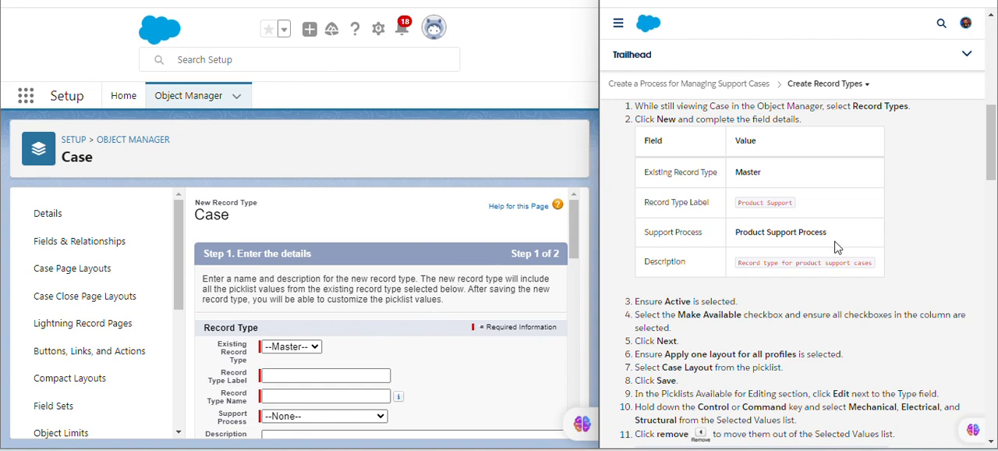
Copy "Product Support" from the instructions into the new record type's label and let the record type name fill in.
triple_click(741, 206)
key(ctrl+c)
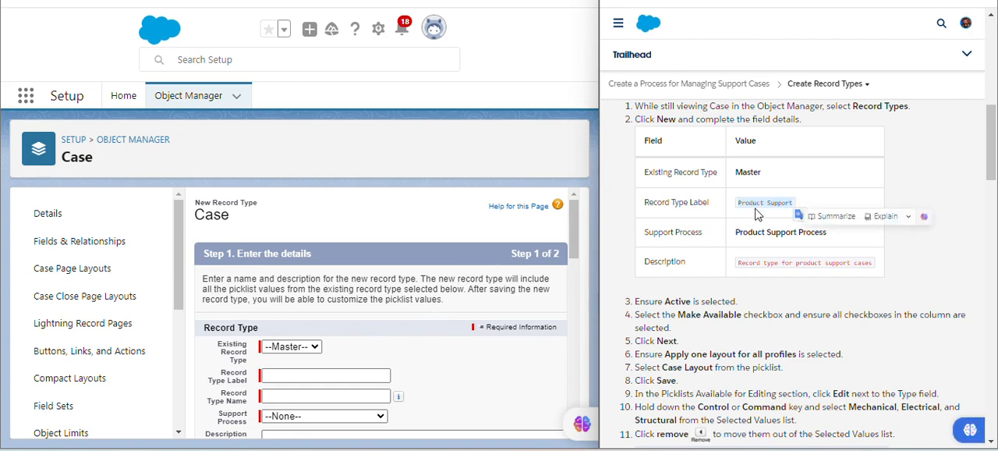
click(347, 375)
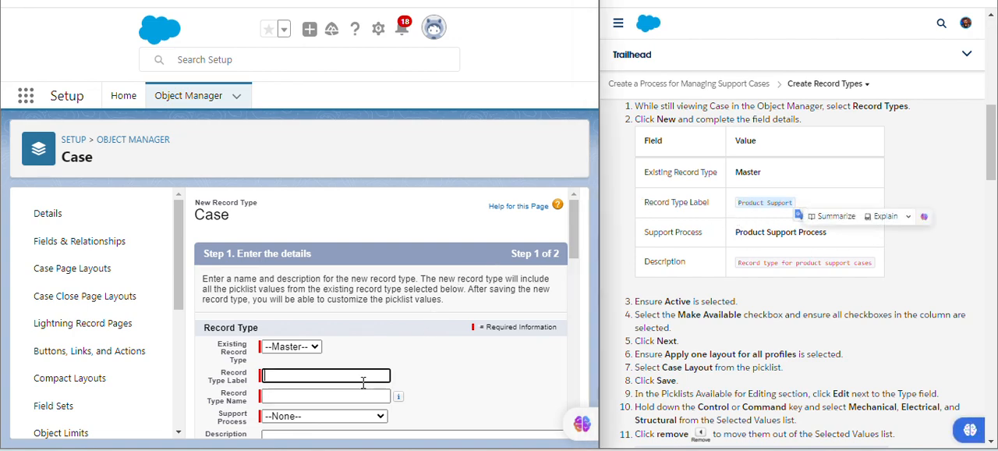
key(ctrl+v)
click(477, 365)
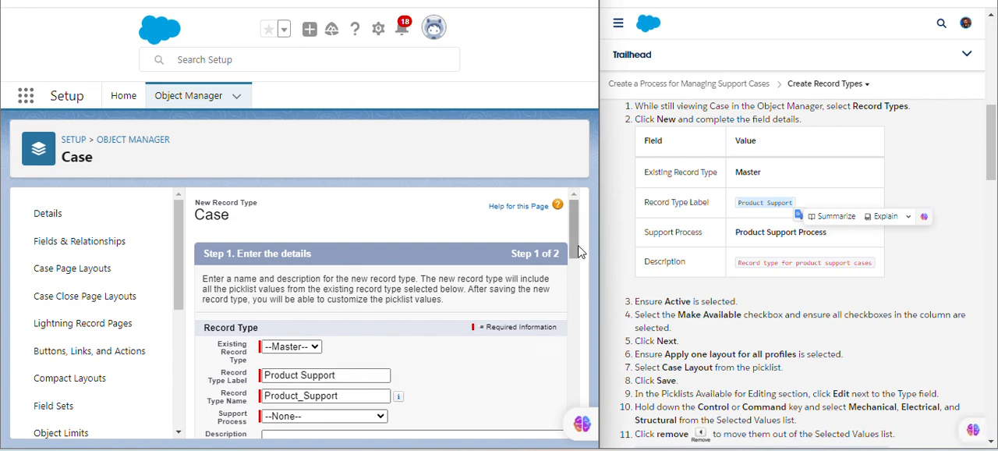
Set the support process to Product Support Process and the description to "Record type for product support cases".
scroll(352, 359, down, 1)
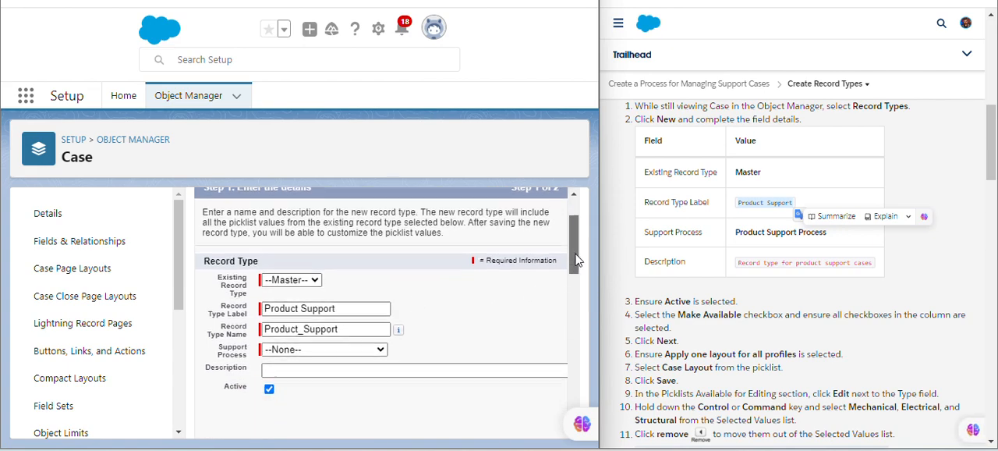
click(326, 350)
click(323, 383)
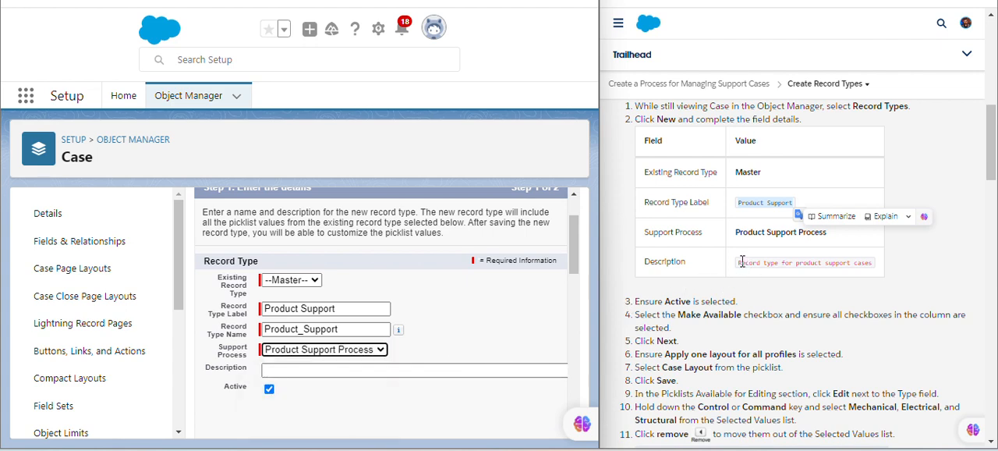
drag(741, 262, 875, 272)
key(ctrl+c)
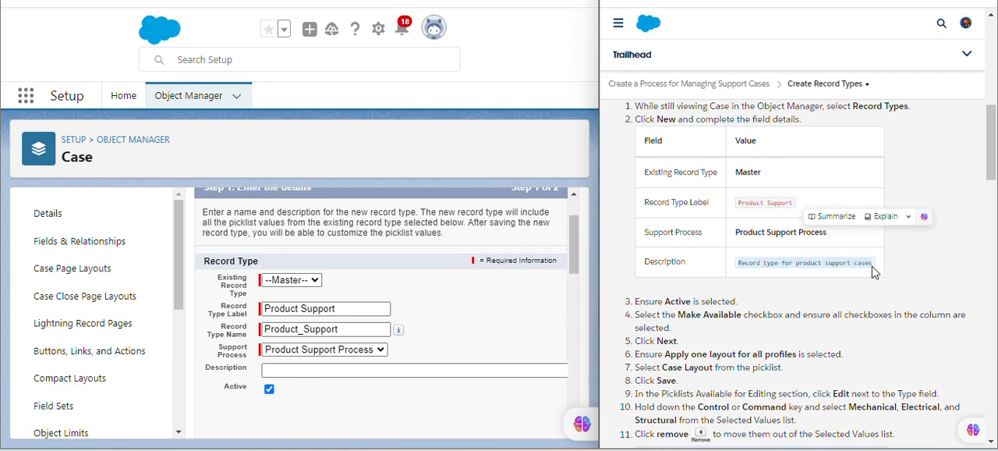
click(364, 371)
key(ctrl+v)
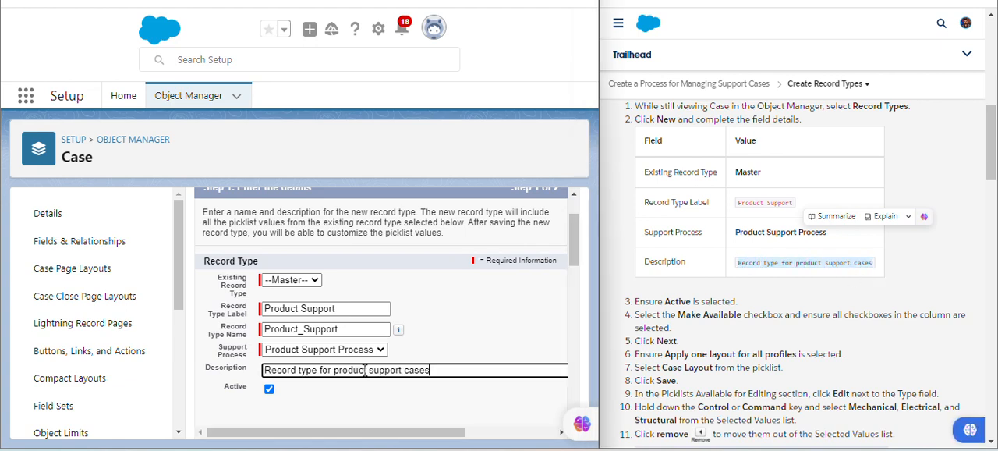
click(458, 341)
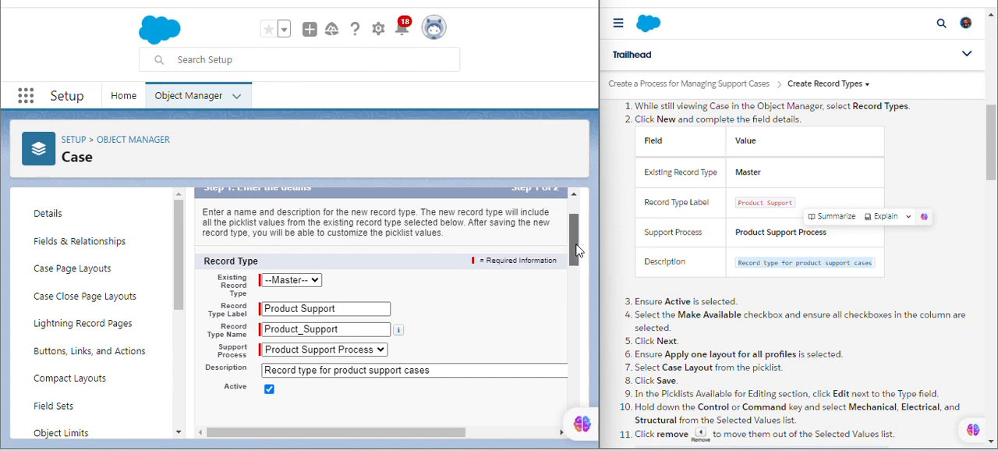
Make the record type available to all profiles, checking against the instructions, and continue to the page layout assignment.
drag(575, 242, 589, 308)
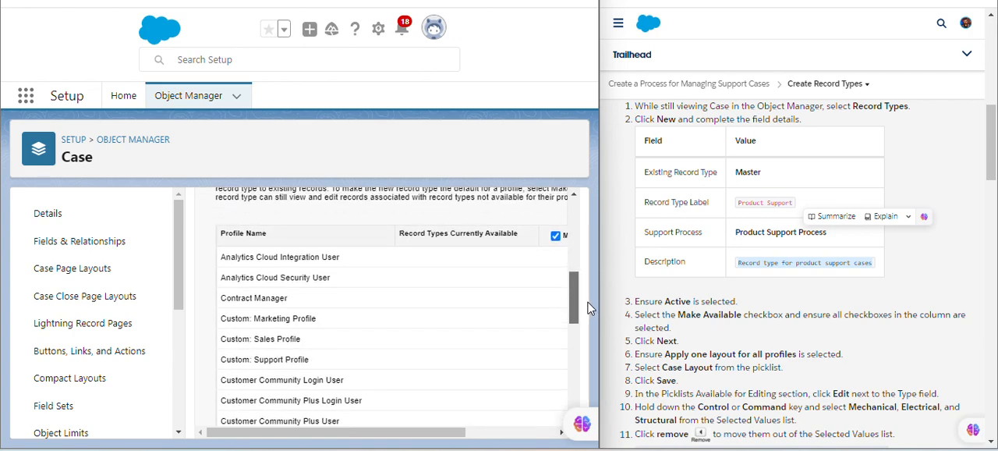
mouse_move(367, 432)
mouse_down()
mouse_move(477, 439)
mouse_move(379, 439)
mouse_up()
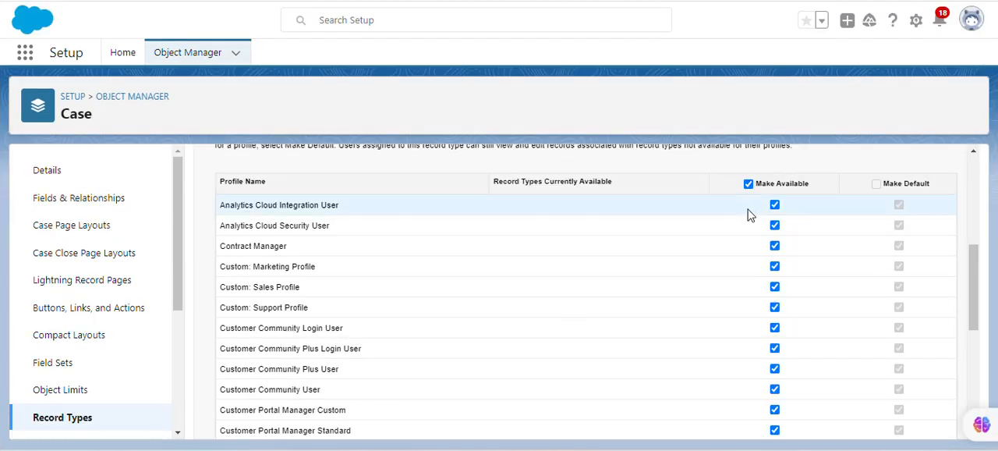
drag(974, 256, 974, 244)
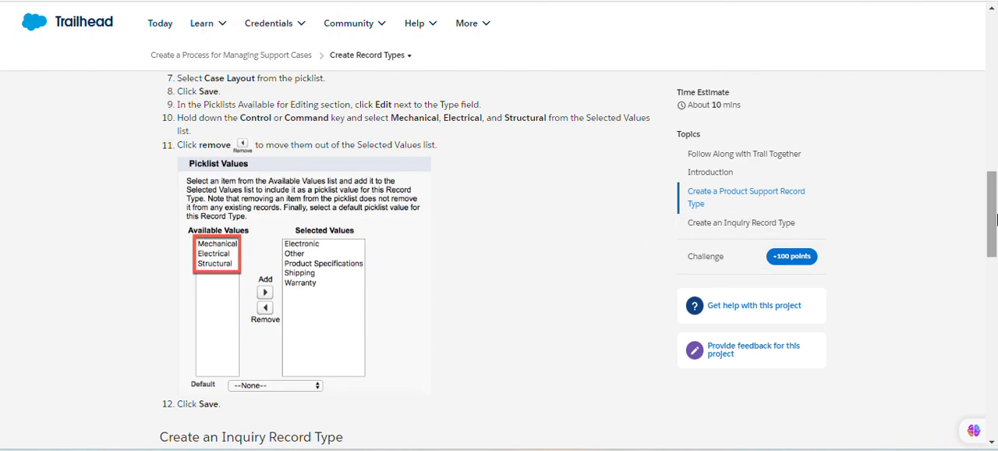
drag(994, 212, 994, 184)
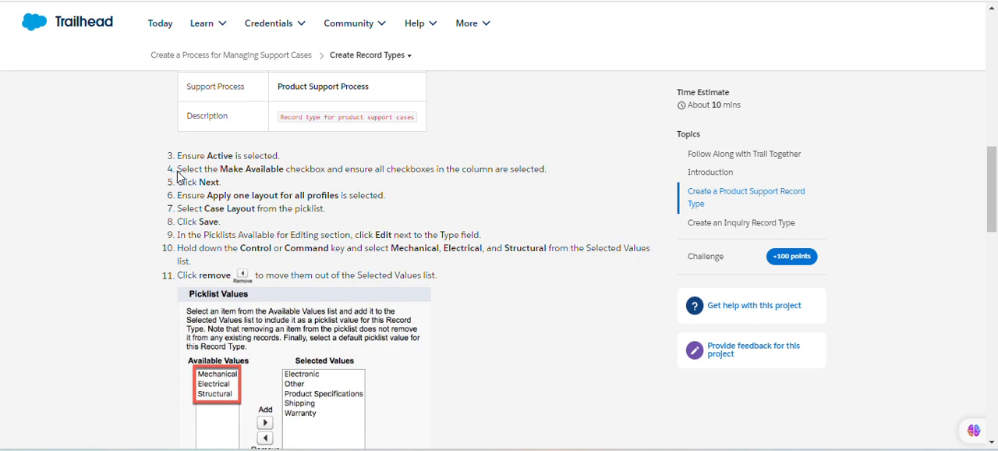
drag(179, 176, 541, 172)
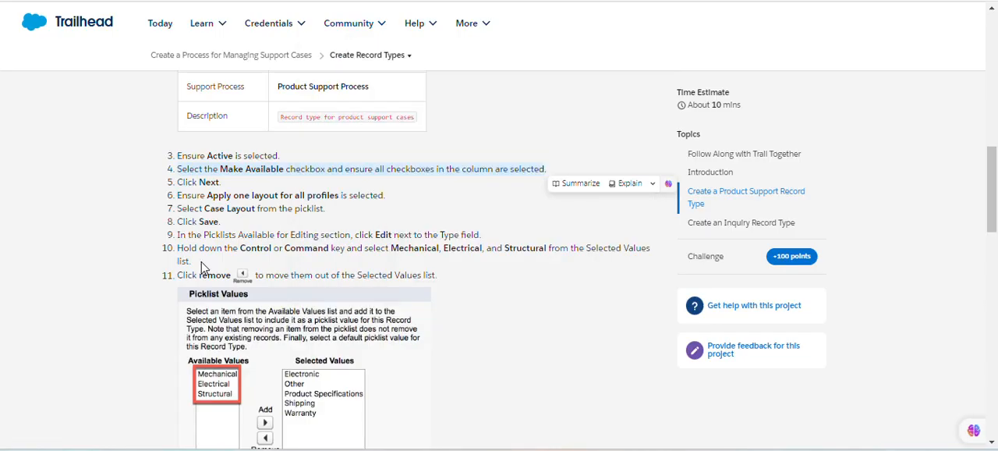
mouse_move(300, 10)
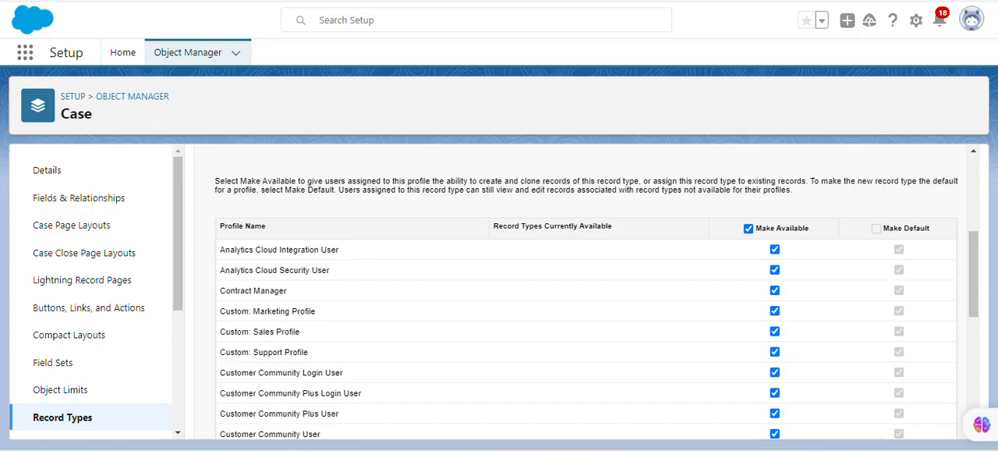
drag(978, 248, 990, 379)
click(915, 422)
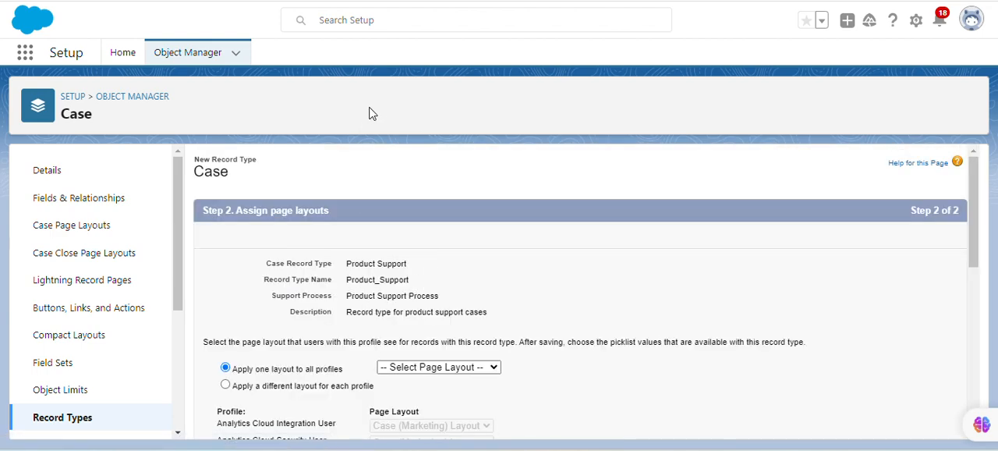
Apply Case Layout as the one page layout for all profiles, following the instructions, and save the record type.
click(309, 1)
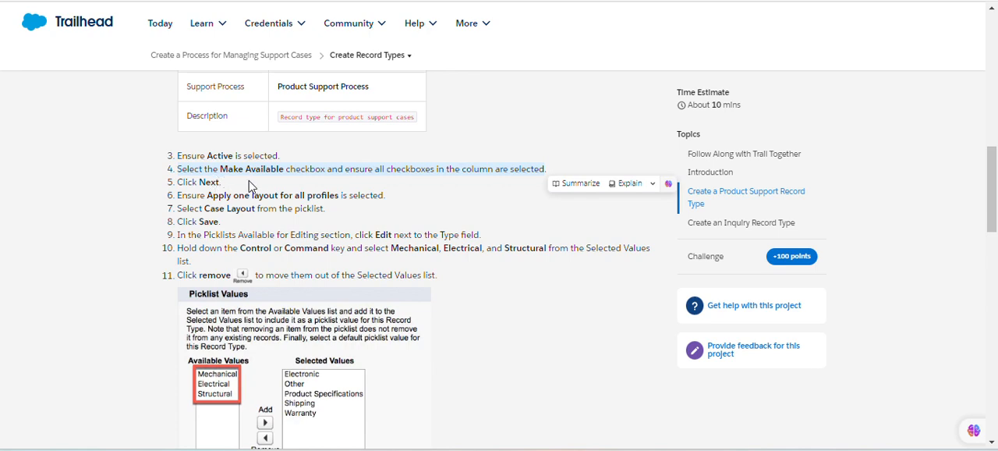
drag(207, 195, 314, 201)
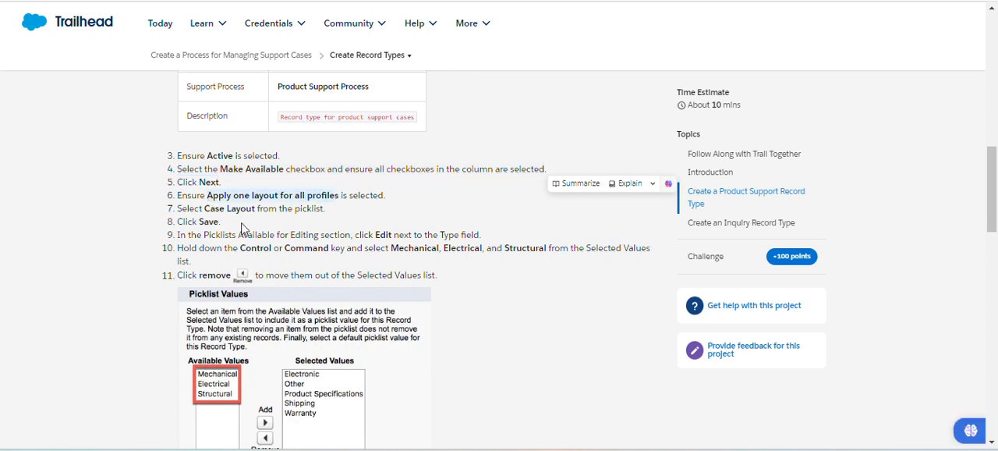
click(205, 0)
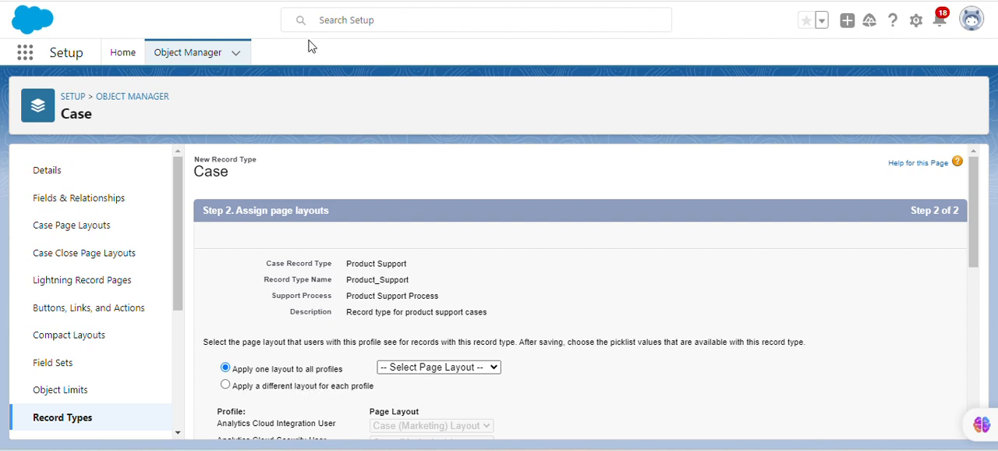
click(85, 1)
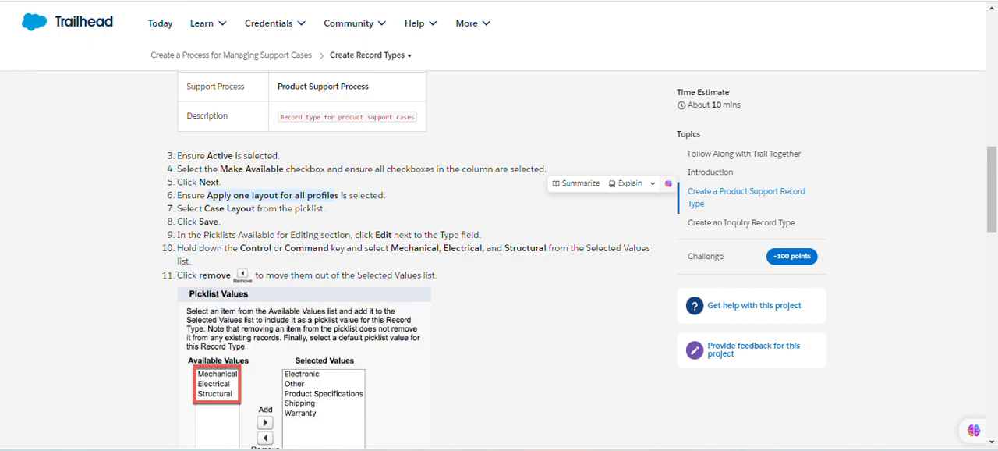
key(ctrl+Tab)
click(438, 367)
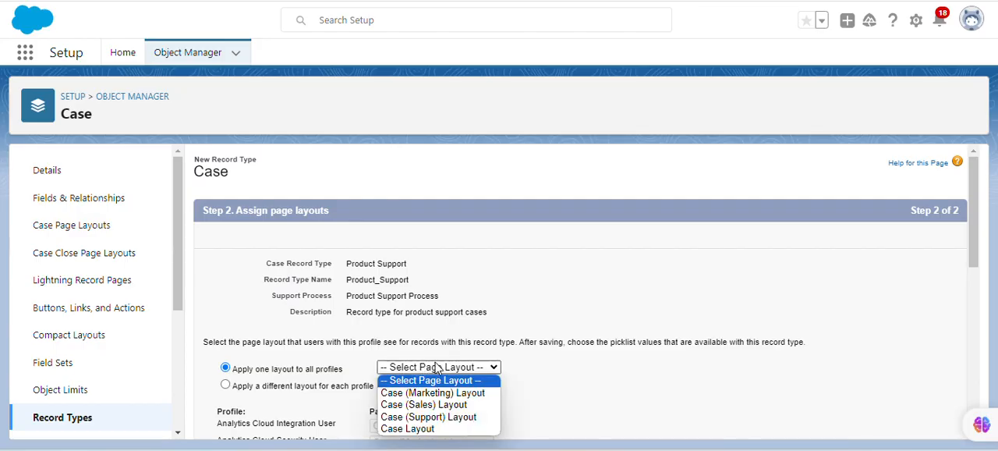
click(467, 429)
key(ctrl+Tab)
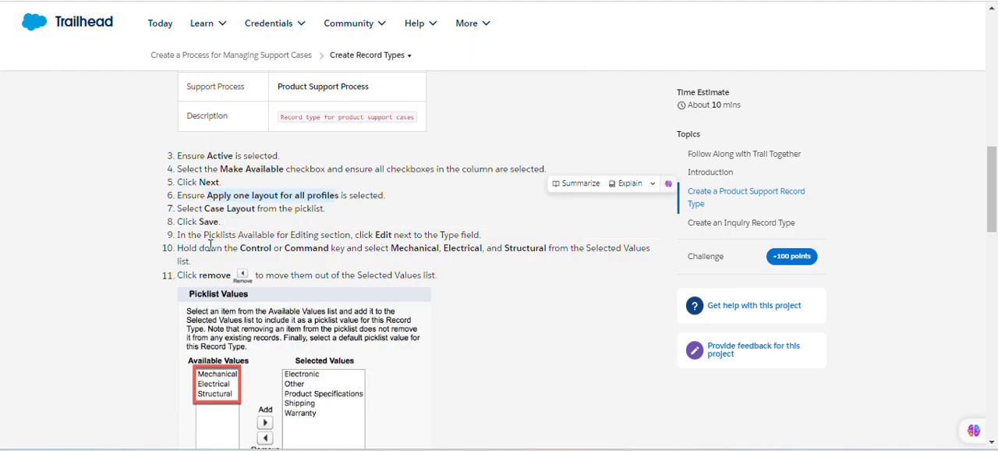
key(ctrl+shift+Tab)
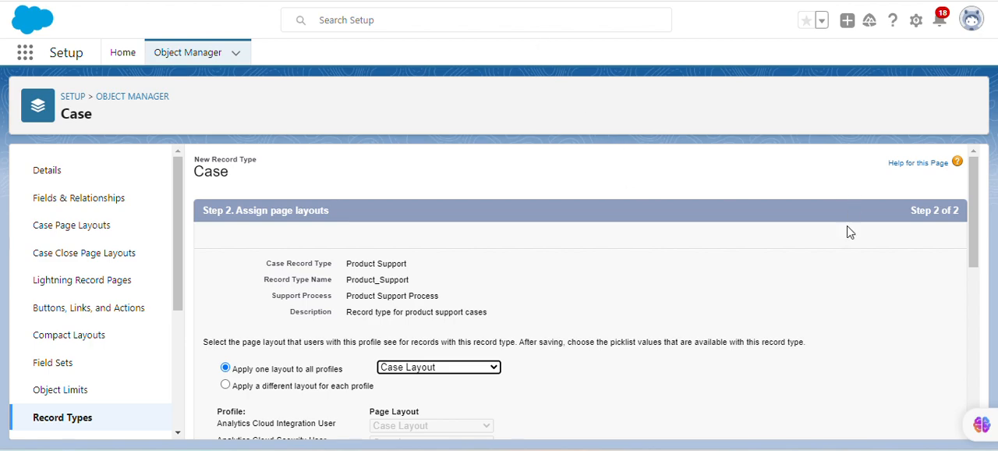
drag(972, 227, 989, 425)
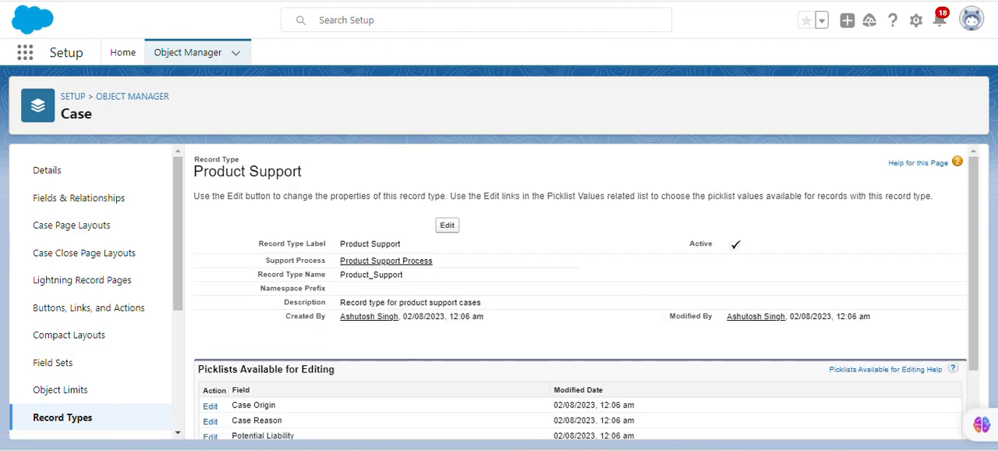
click(350, 1)
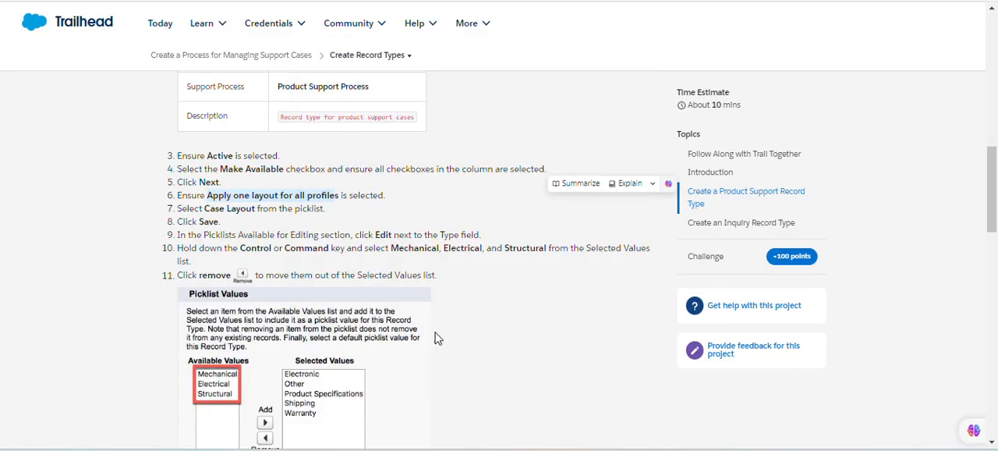
click(412, 89)
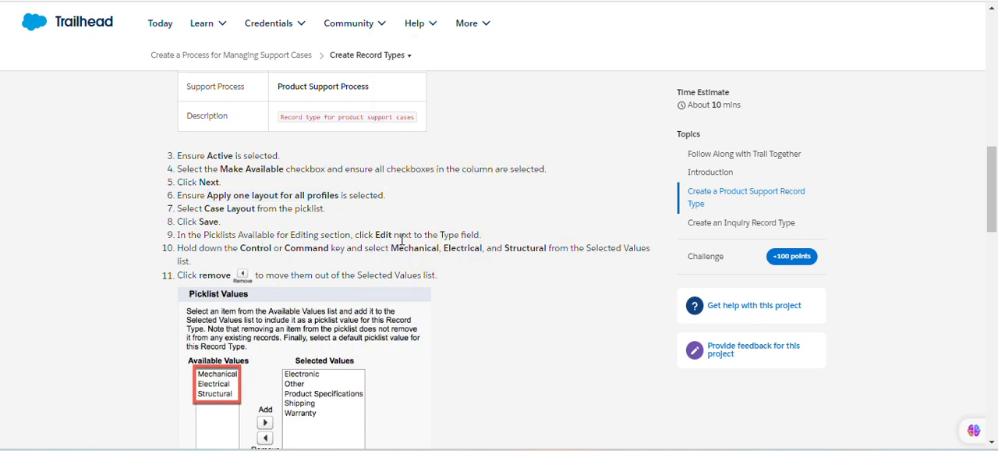
click(312, 1)
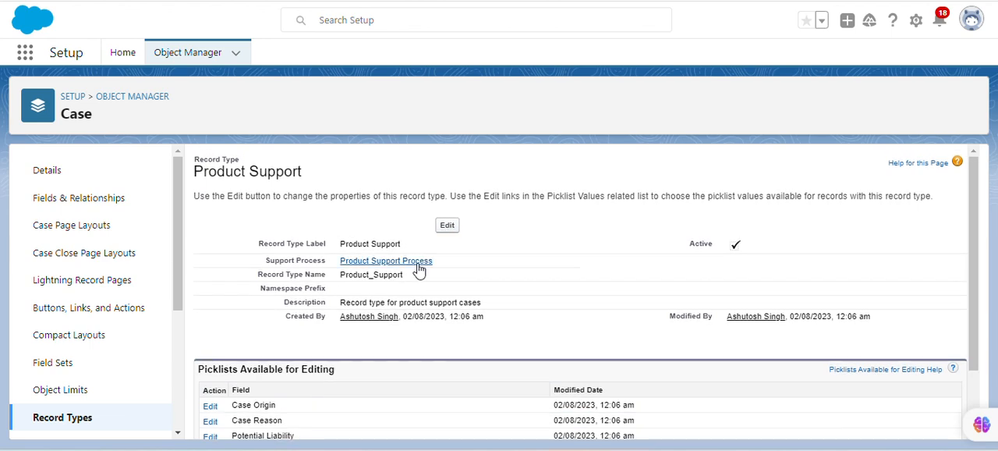
click(447, 226)
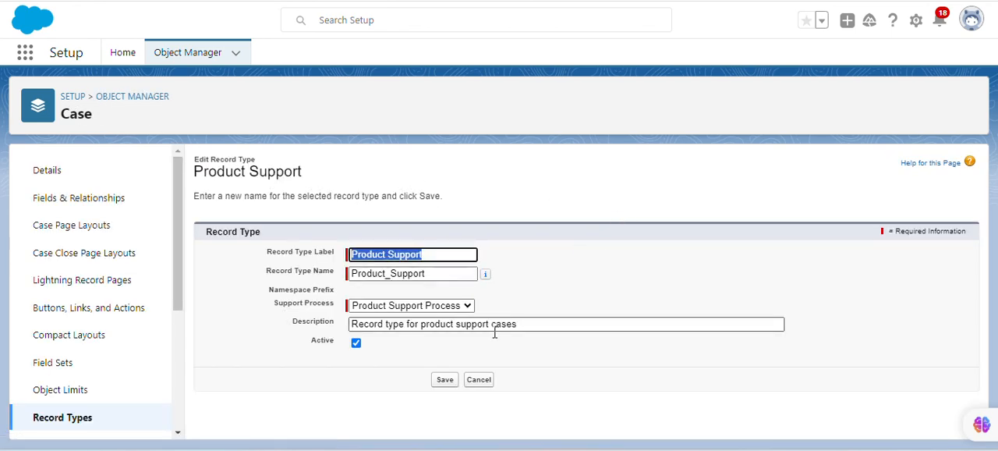
click(447, 383)
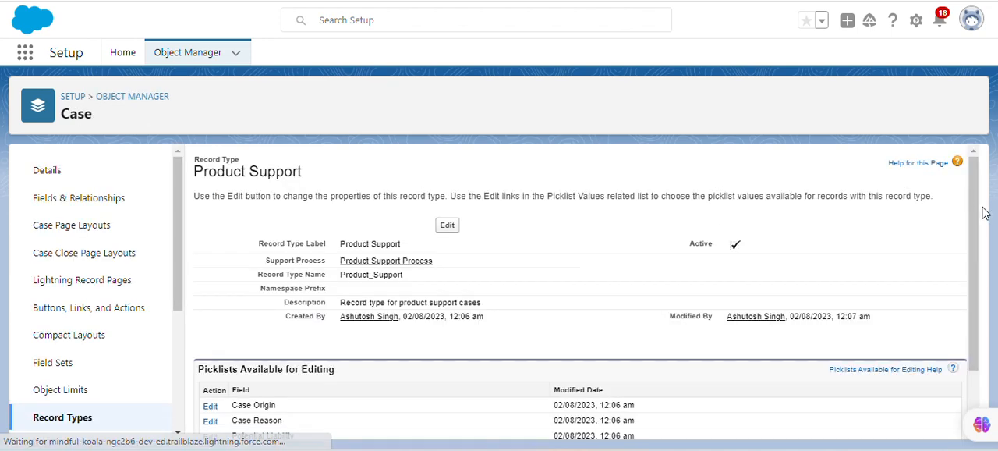
Open the Type field's picklist values for the Product Support record type, following the instructions.
scroll(979, 211, down, 1)
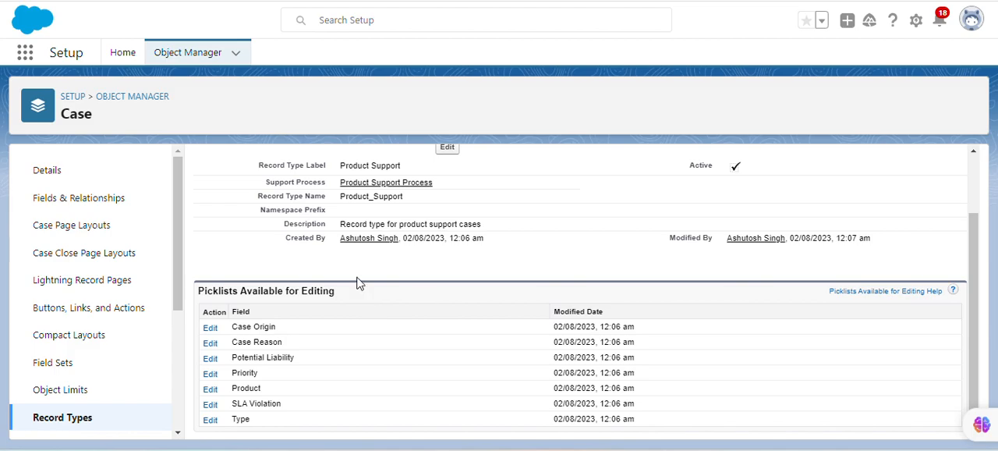
click(295, 0)
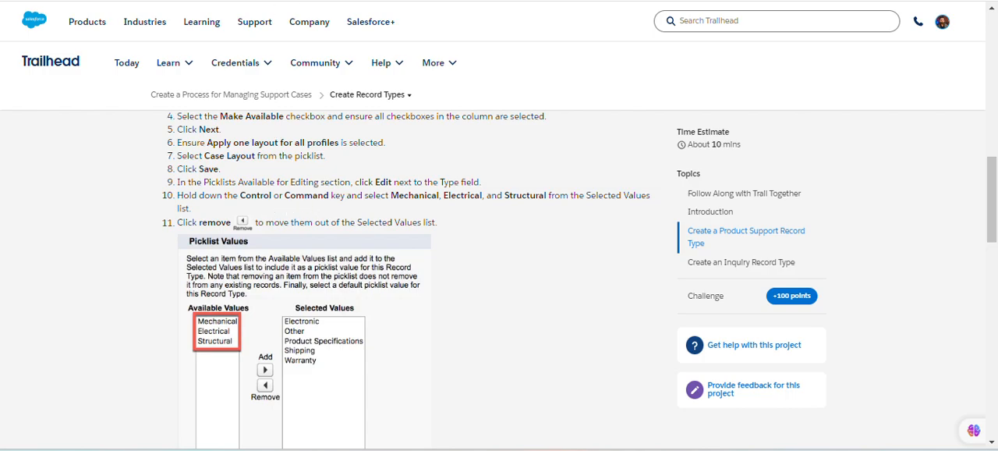
click(342, 0)
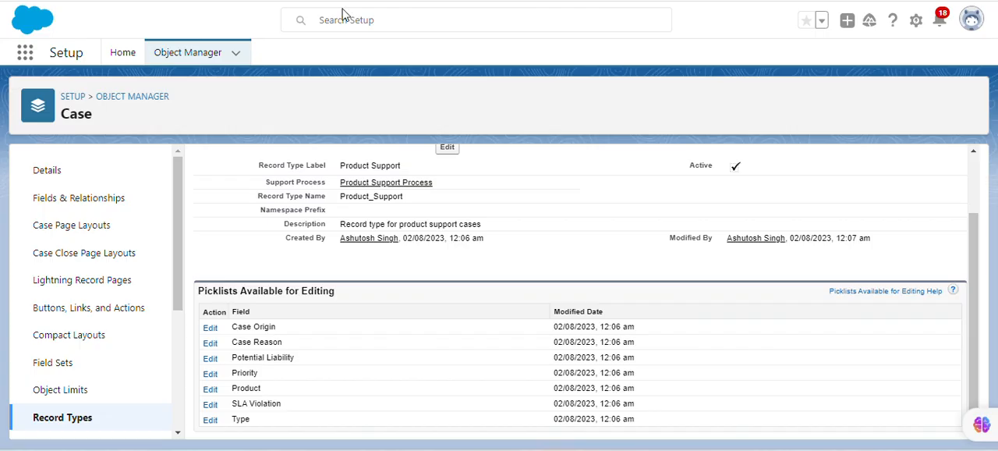
click(212, 421)
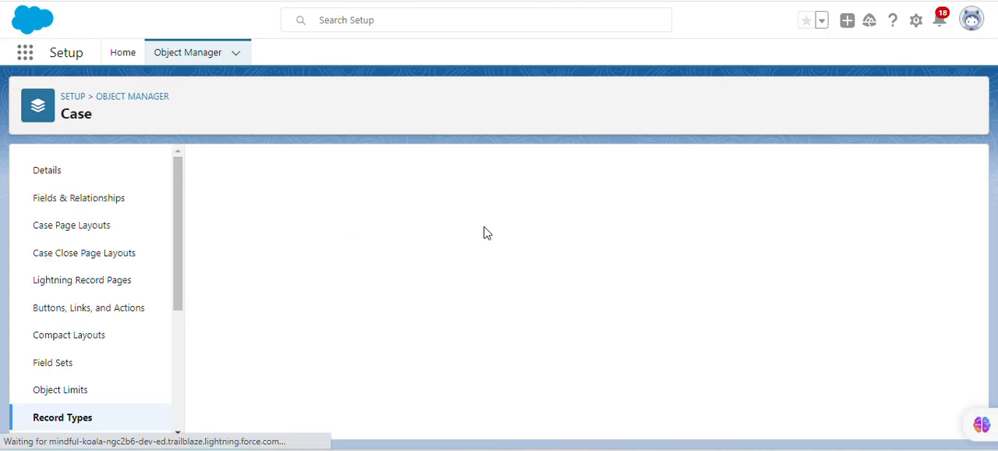
drag(974, 192, 987, 247)
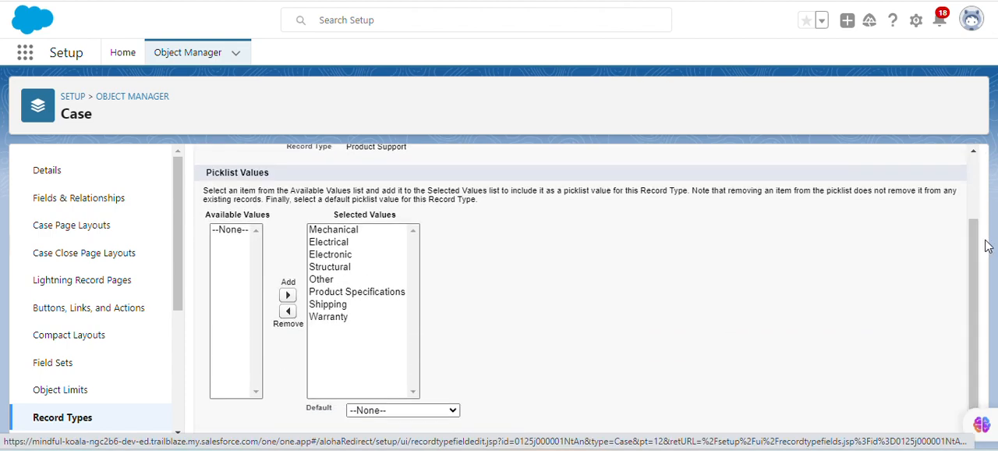
Remove Mechanical, Electrical and Structural from the selected Type picklist values, as the instructions show.
click(373, 1)
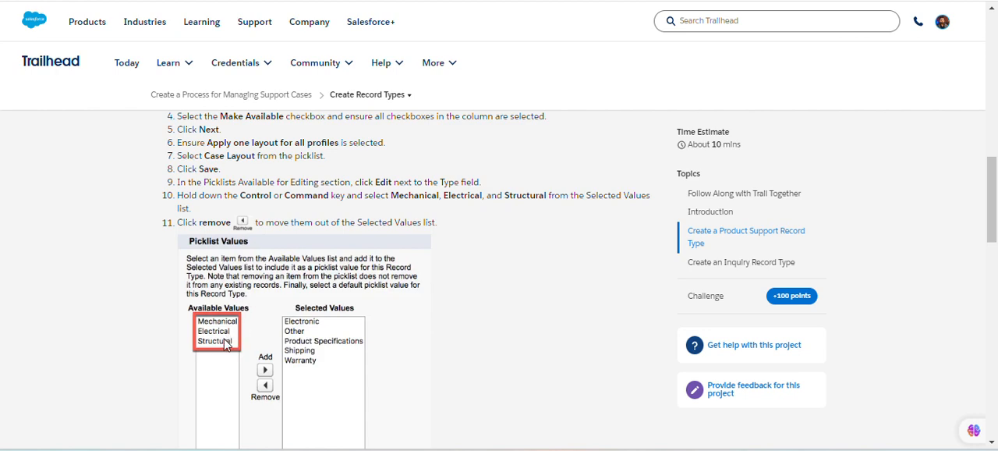
click(484, 1)
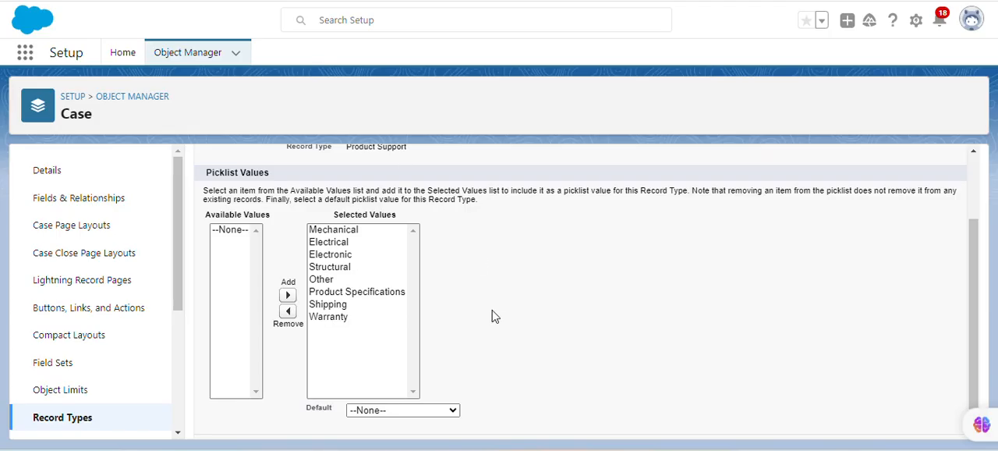
click(326, 234)
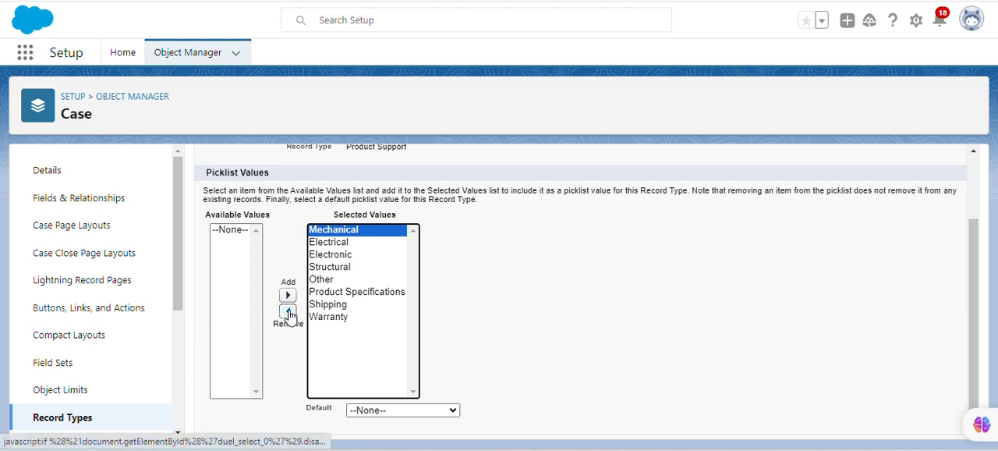
click(292, 312)
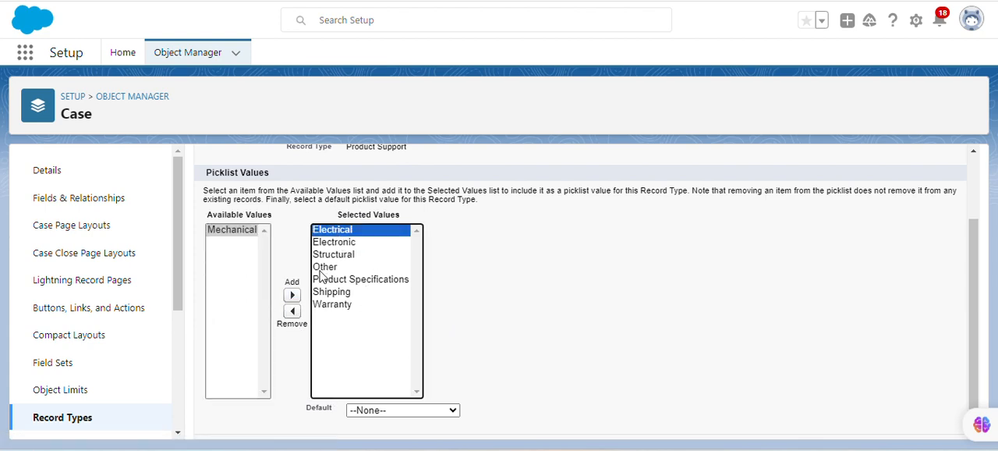
click(291, 311)
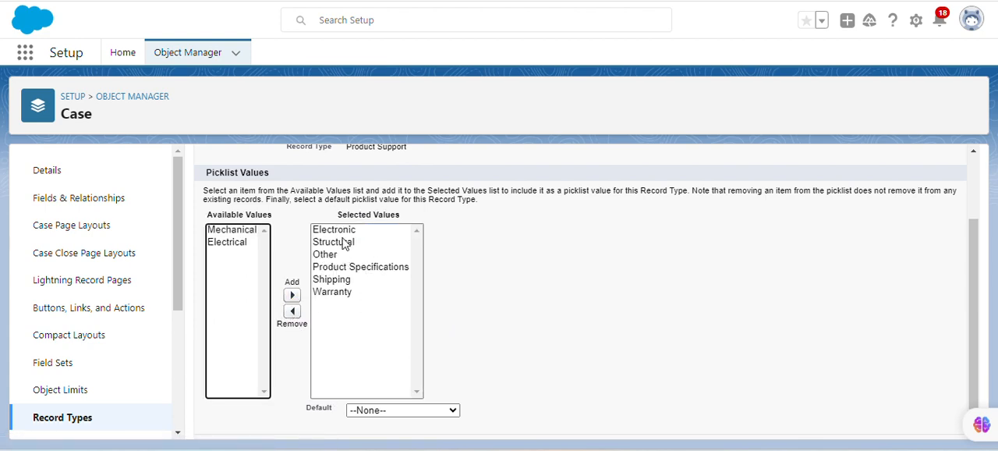
click(344, 242)
click(292, 312)
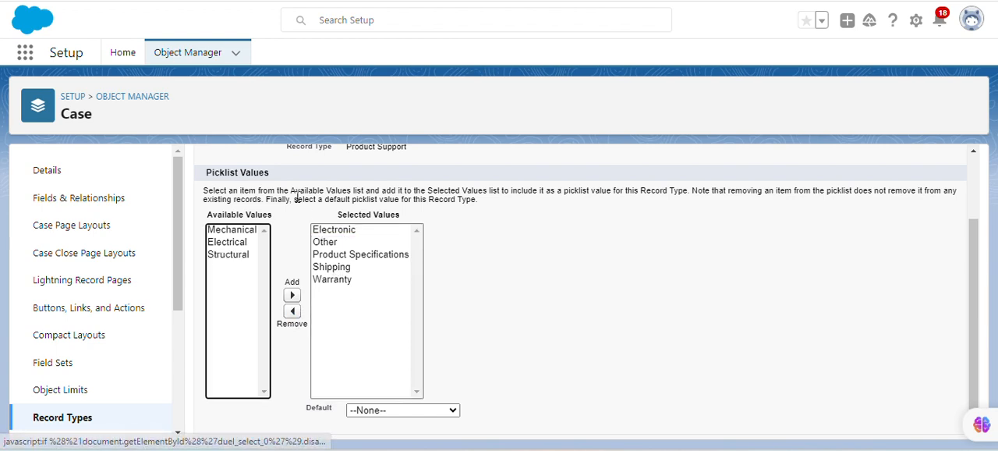
Check the remaining Product Support instructions and save the Type picklist values.
key(ctrl+shift+Tab)
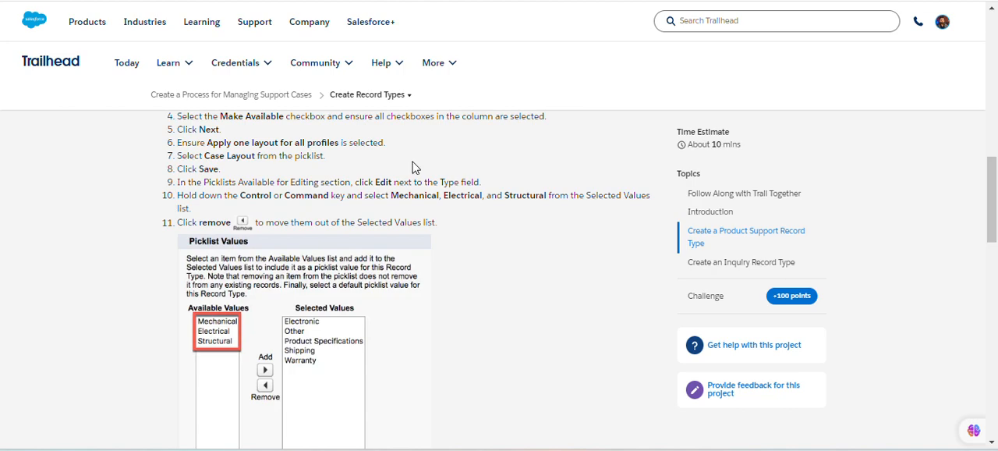
drag(994, 208, 996, 266)
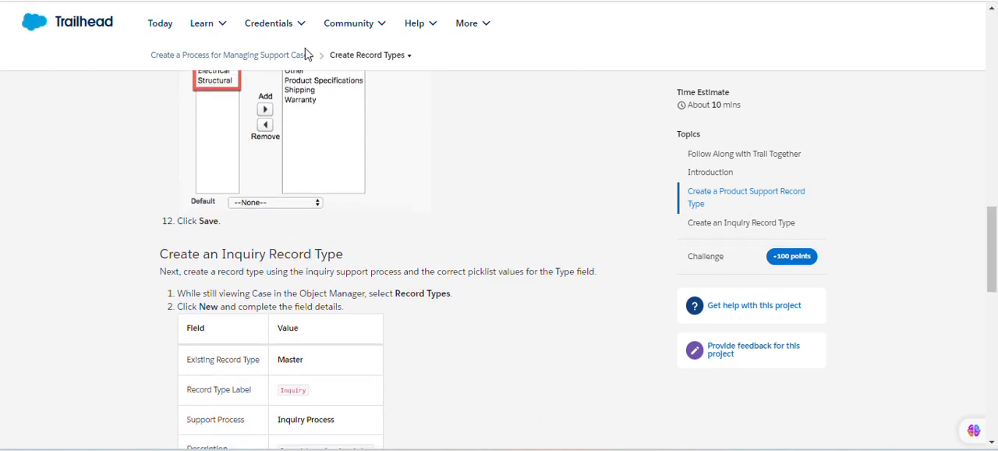
key(ctrl+Tab)
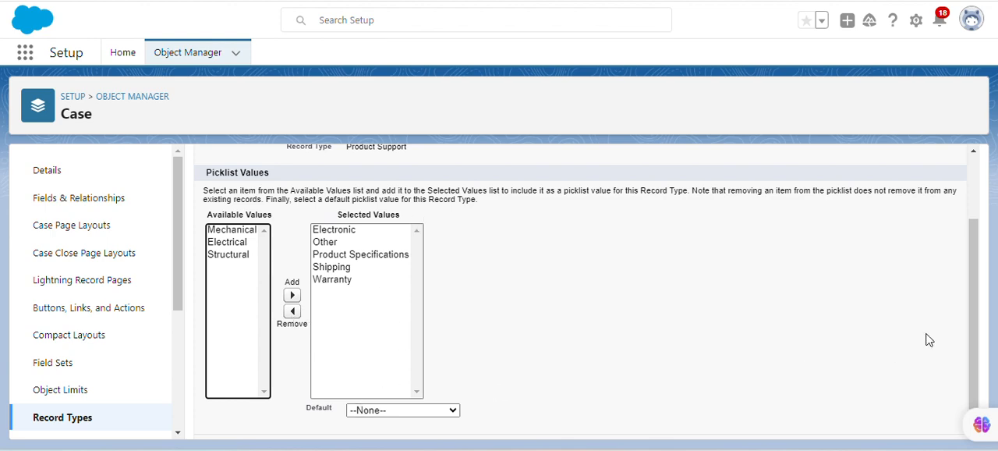
drag(976, 305, 986, 383)
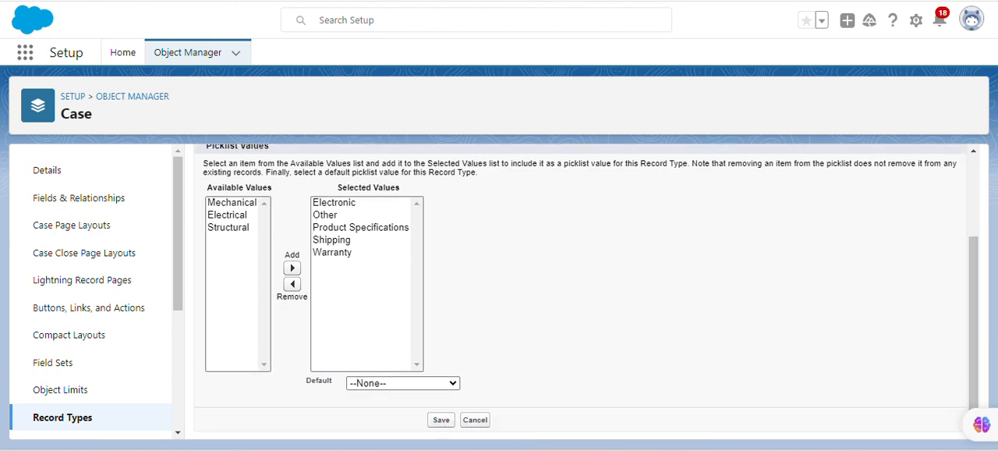
click(434, 420)
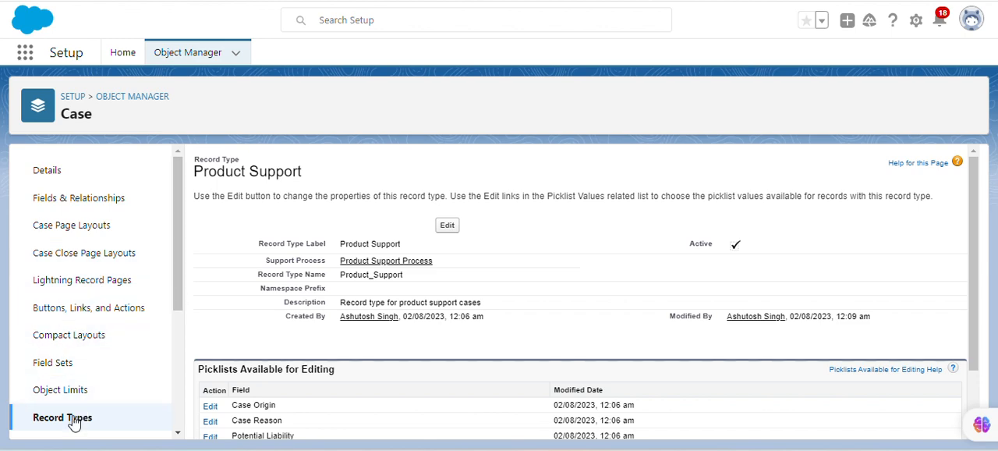
Start a new case record type and copy "Inquiry" from the instructions into its record type label.
click(74, 418)
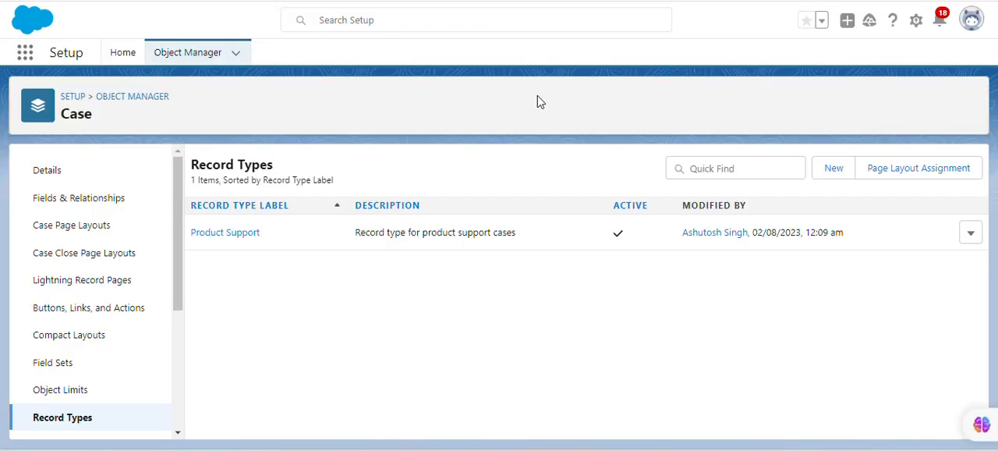
click(850, 168)
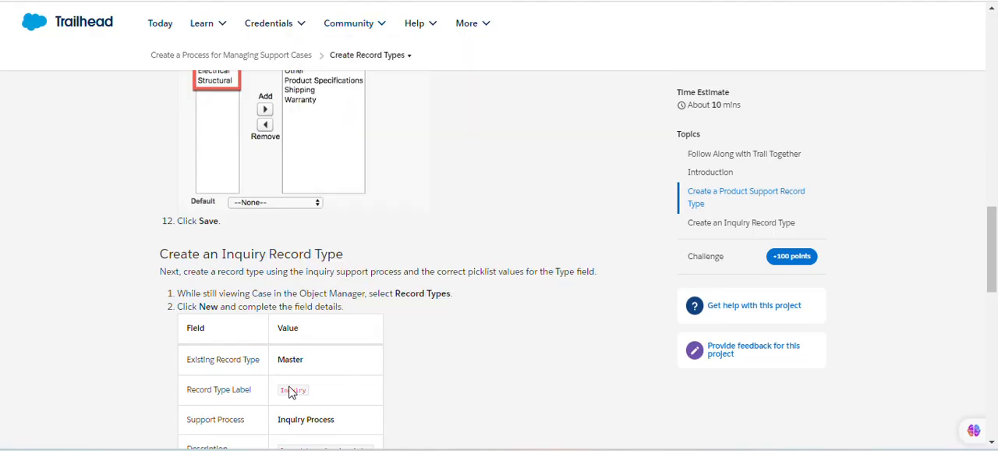
drag(280, 390, 307, 393)
key(ctrl+c)
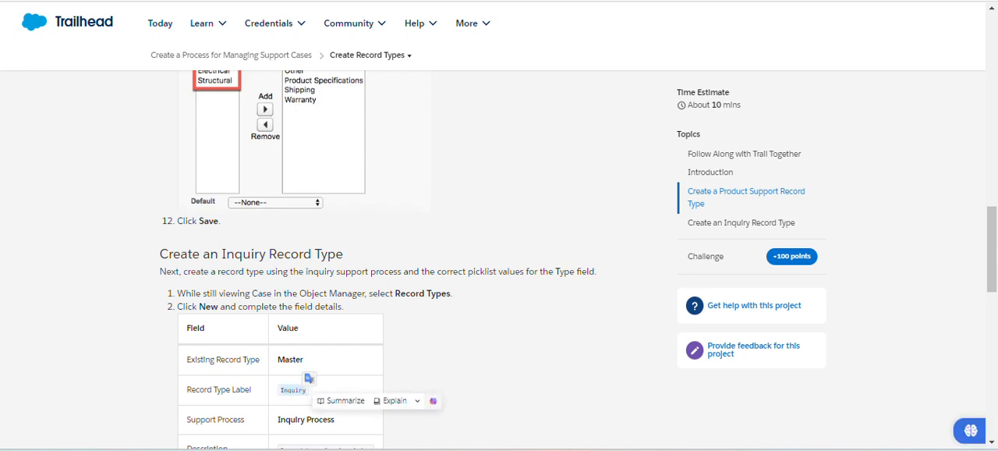
key(ctrl+Tab)
key(ctrl+v)
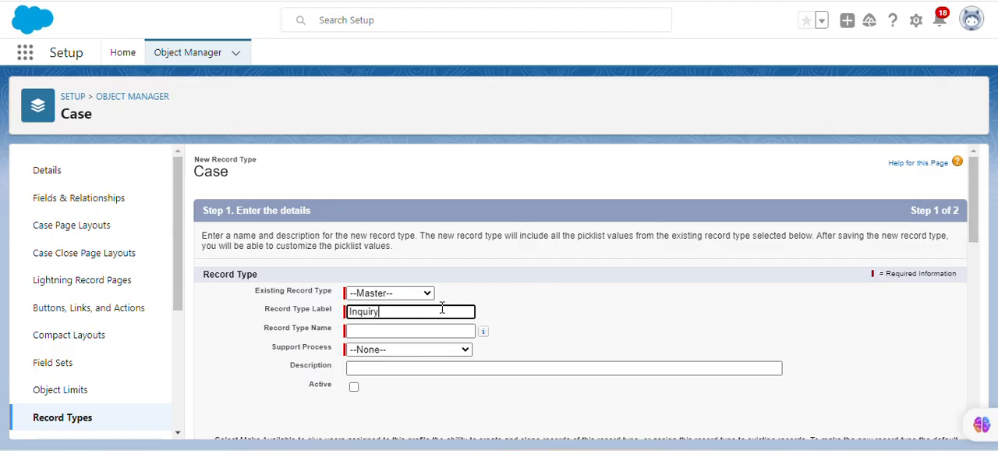
Let the record type name fill in and set the support process to Inquiry Process, as the instructions require.
key(ctrl+Tab)
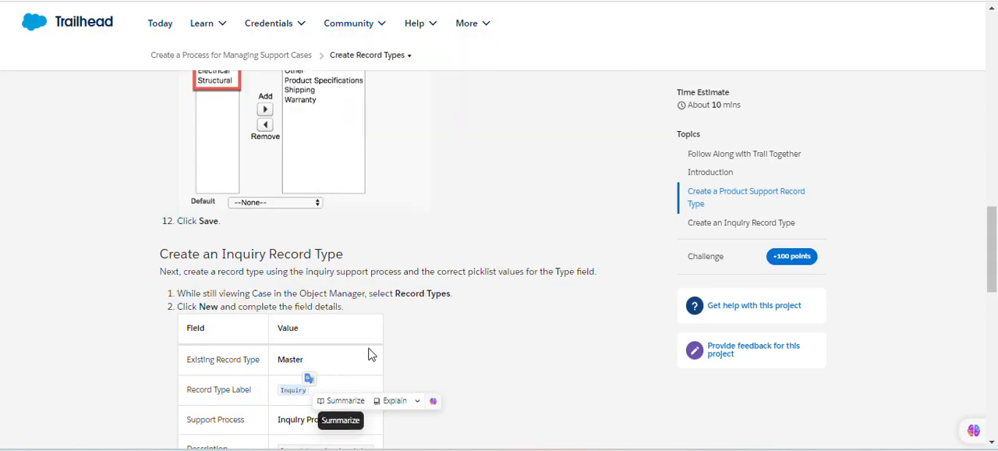
scroll(928, 277, down, 4)
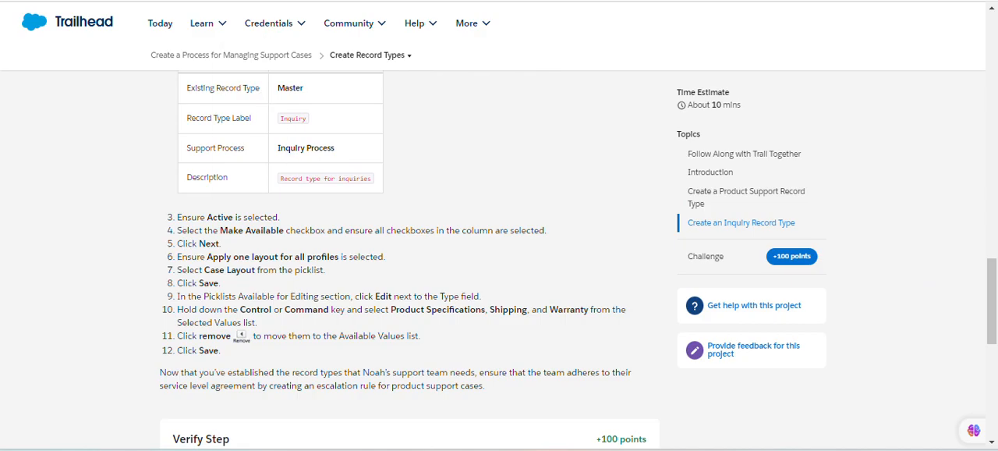
key(ctrl+Tab)
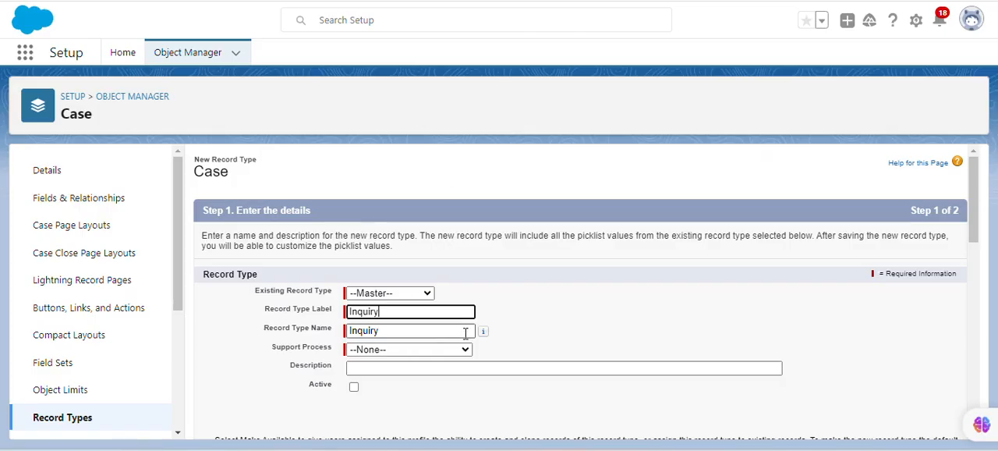
click(449, 351)
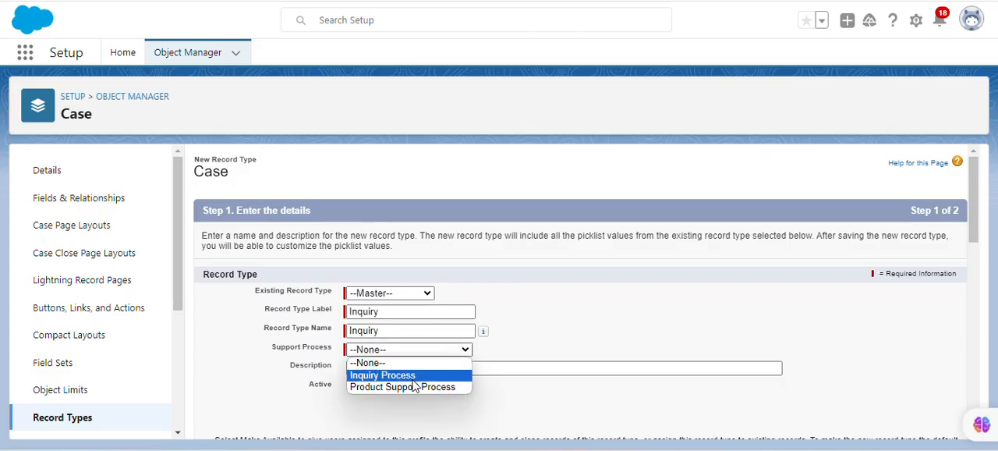
click(415, 374)
Copy "Record type for inquiries" from the instructions into the new record type's description and check the instruction that follows.
key(ctrl+Tab)
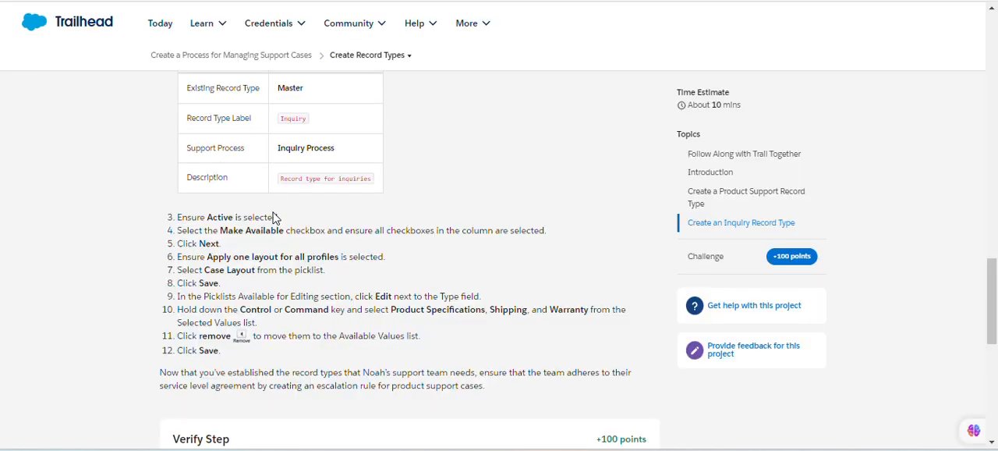
drag(279, 179, 375, 184)
key(ctrl+c)
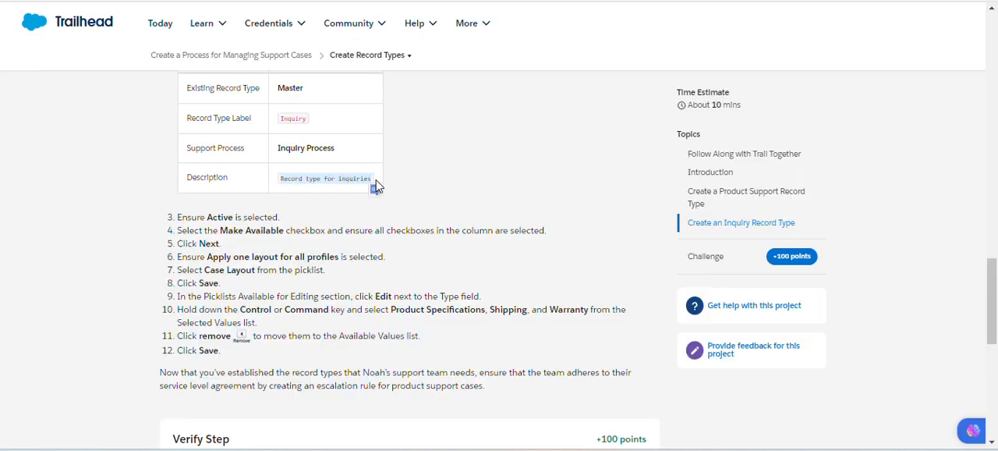
key(ctrl+Tab)
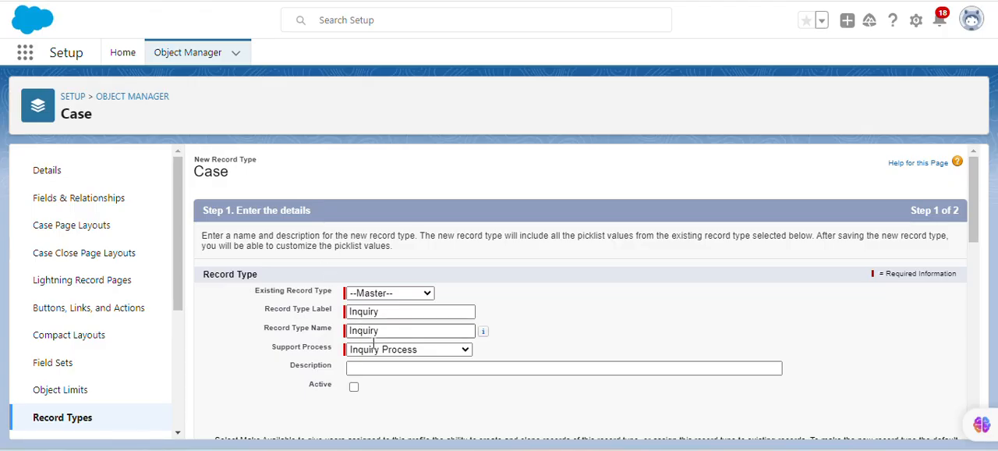
click(390, 369)
key(ctrl+v)
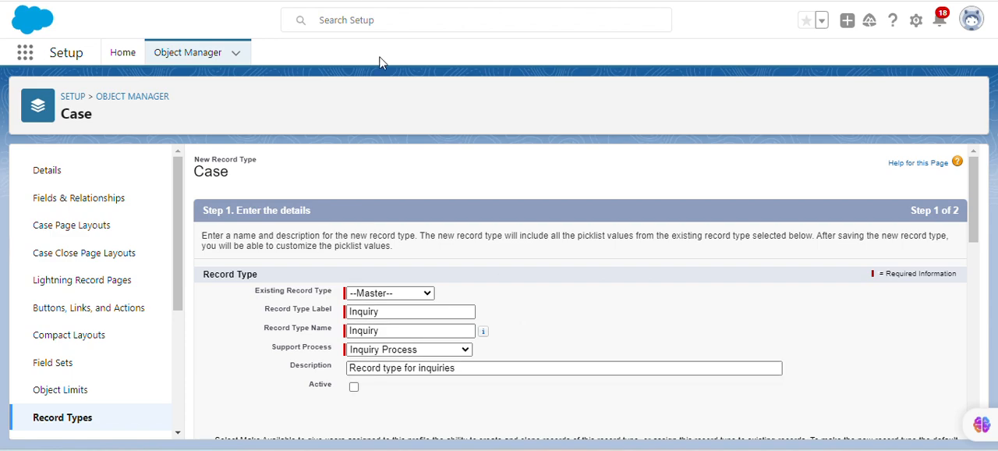
key(ctrl+Tab)
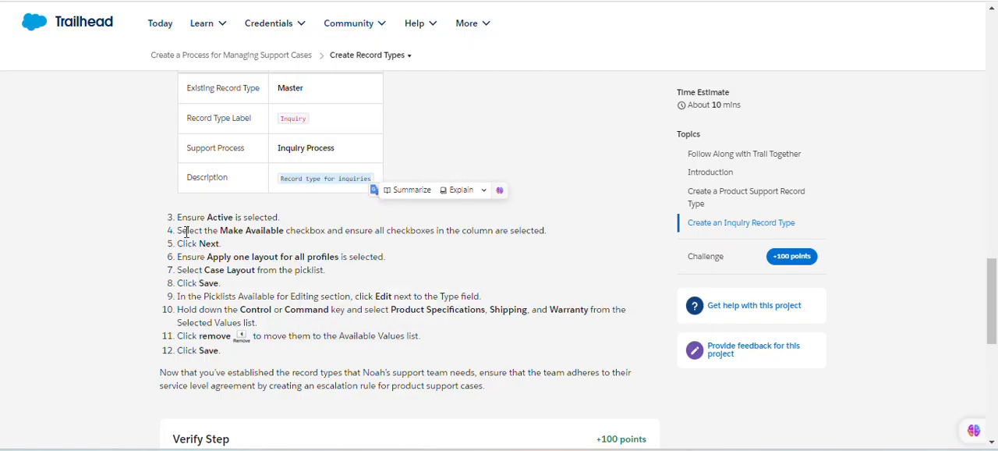
key(ctrl+Tab)
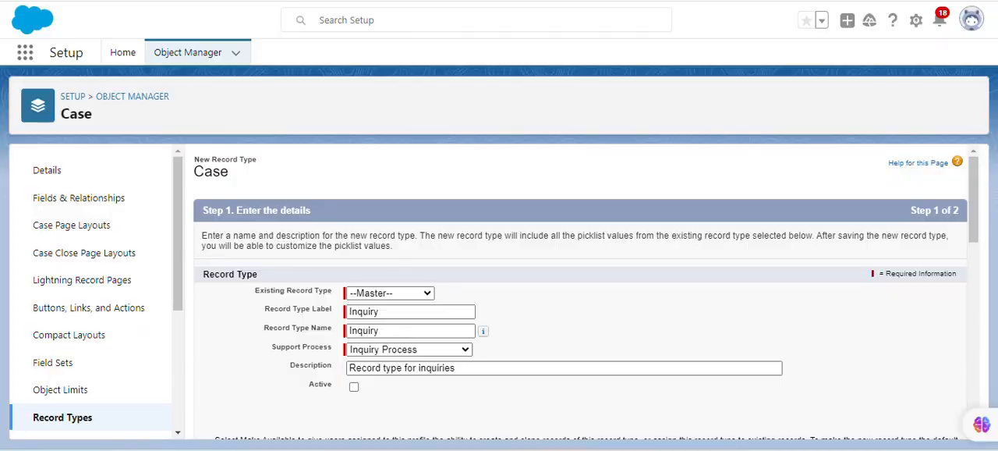
Make the Inquiry record type active and available to all profiles, as the instructions require, and continue to its page layout assignment.
click(354, 387)
drag(972, 219, 984, 297)
click(382, 2)
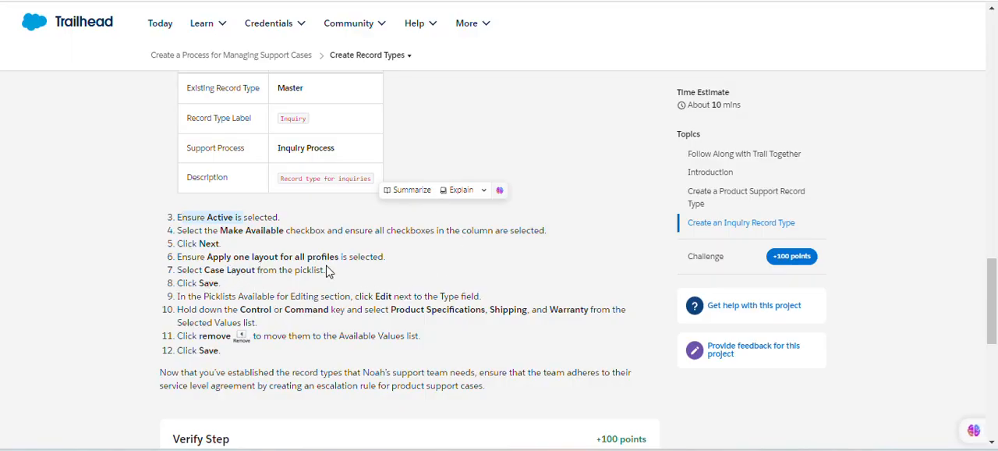
click(222, 2)
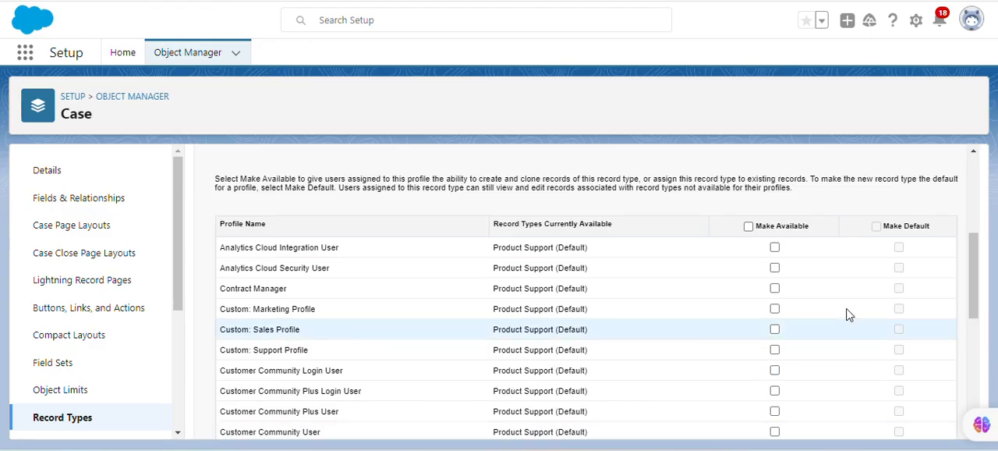
click(749, 225)
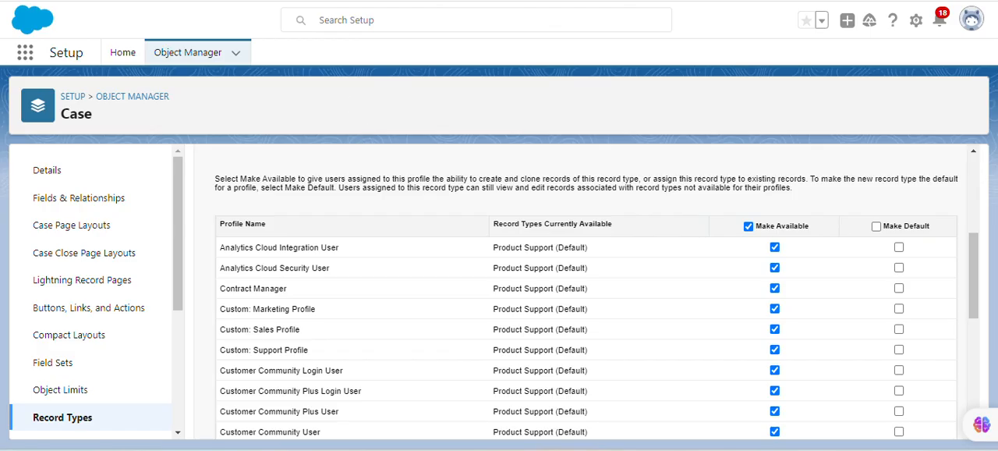
click(265, 1)
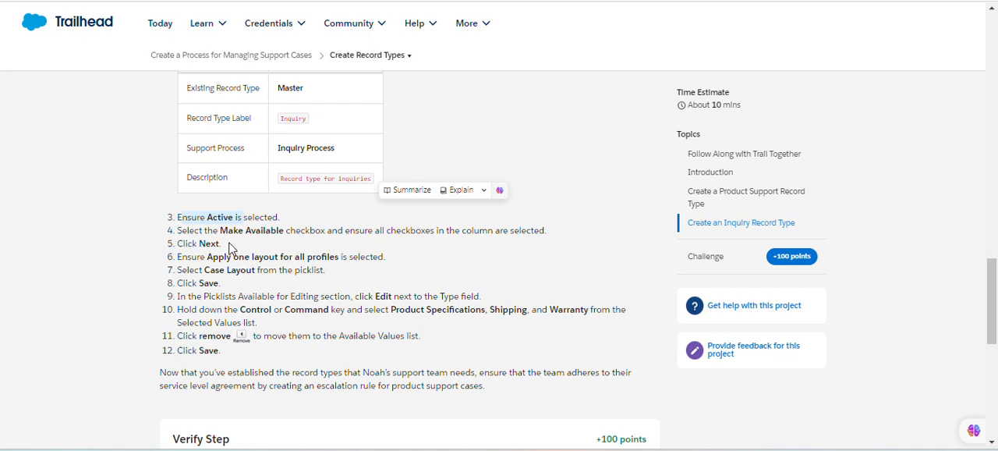
key(ctrl+Tab)
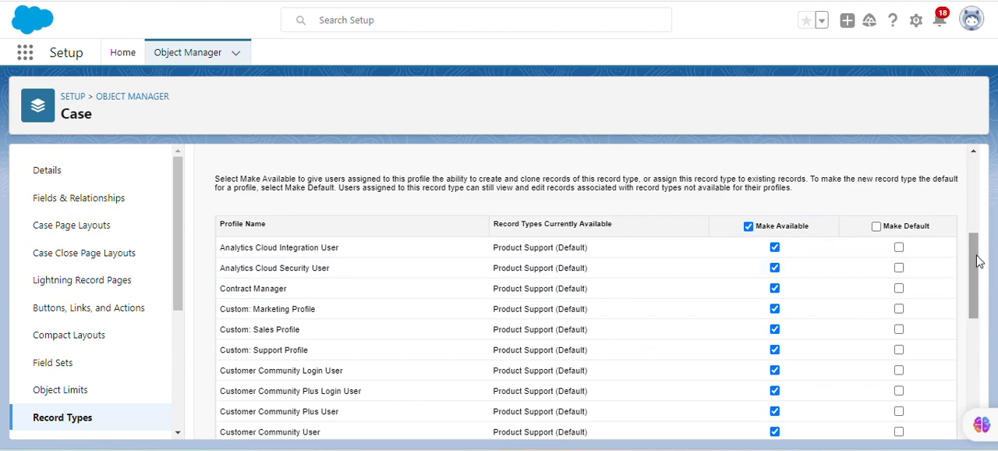
drag(974, 256, 991, 383)
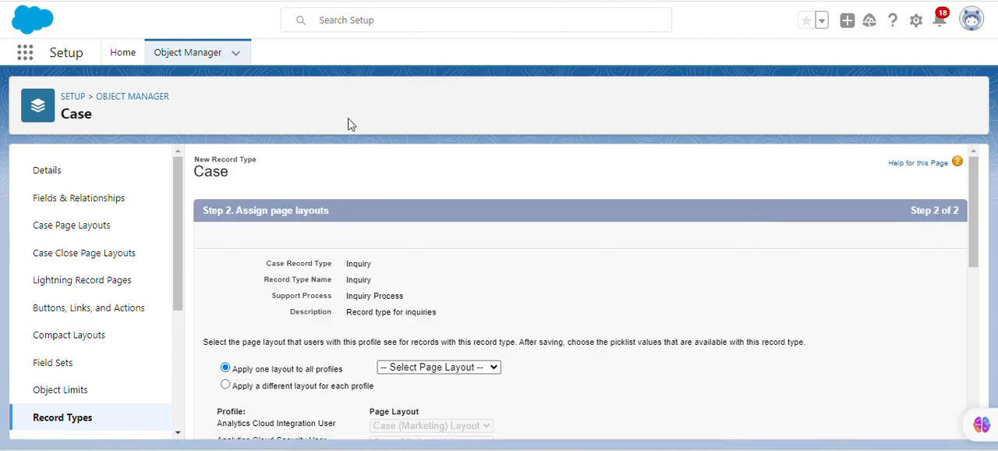
Check the layout instructions, apply Case Layout to all profiles for the Inquiry record type and save it.
click(332, 1)
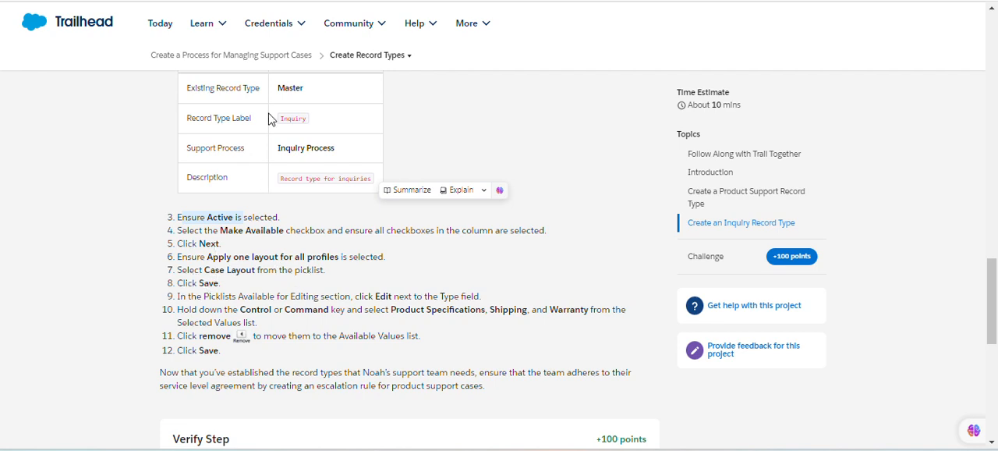
click(234, 1)
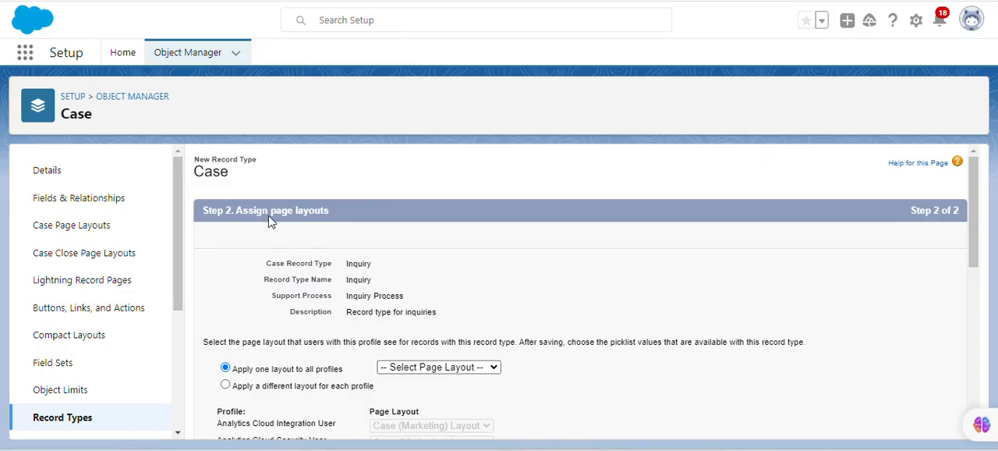
click(427, 368)
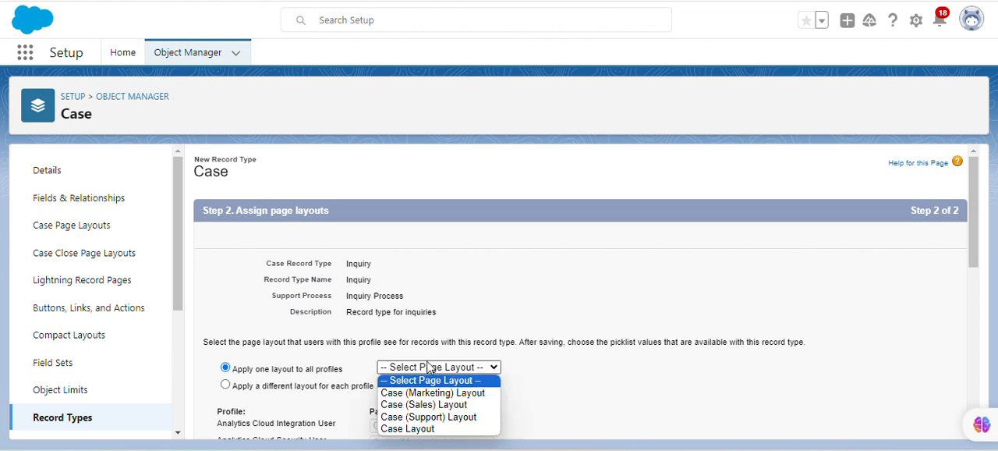
click(438, 428)
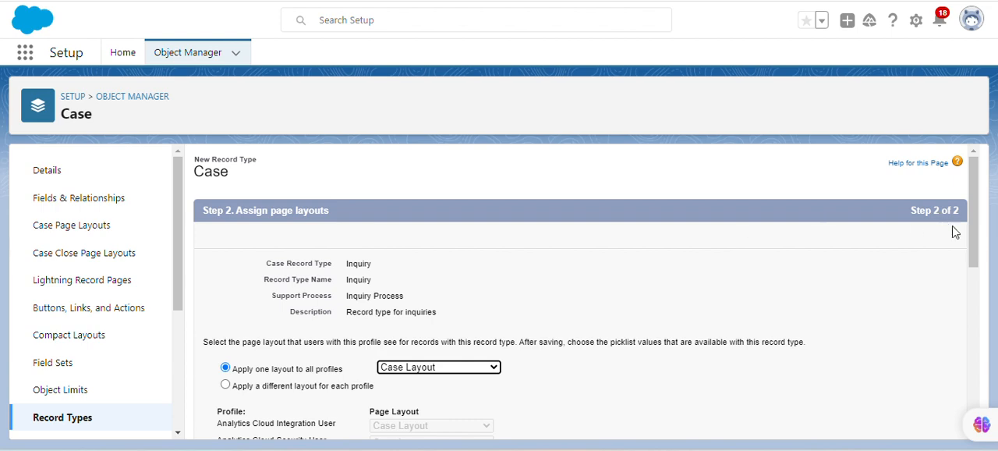
drag(975, 242, 994, 399)
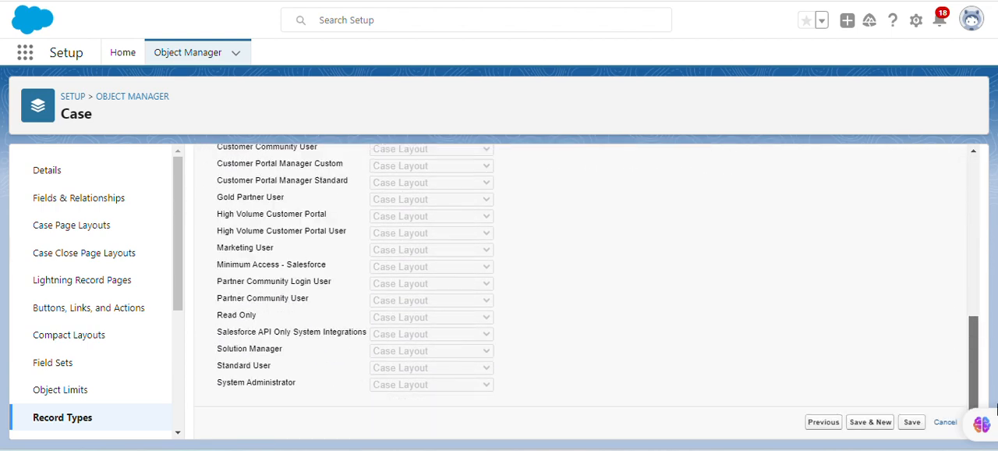
click(911, 422)
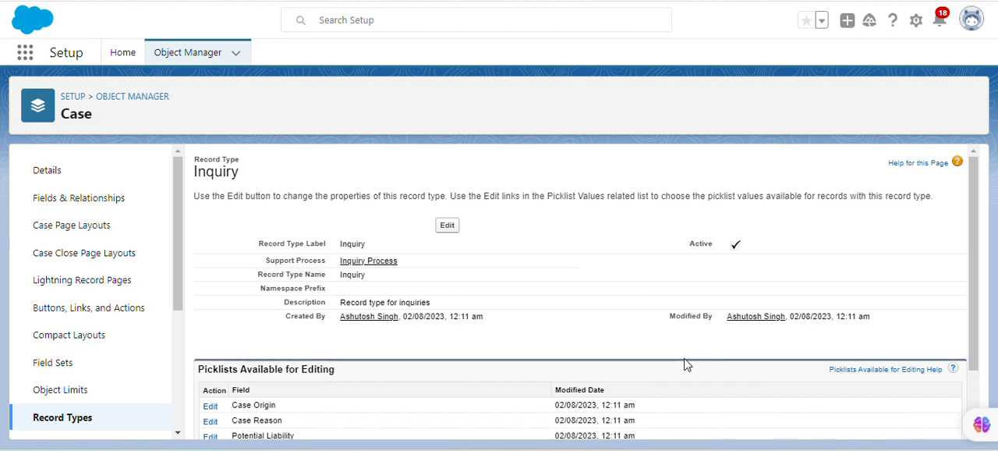
scroll(979, 221, down, 1)
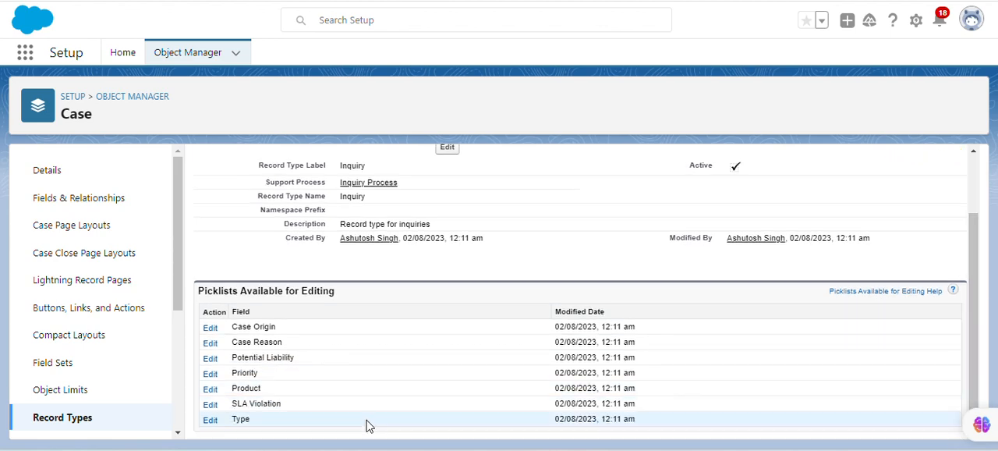
click(211, 421)
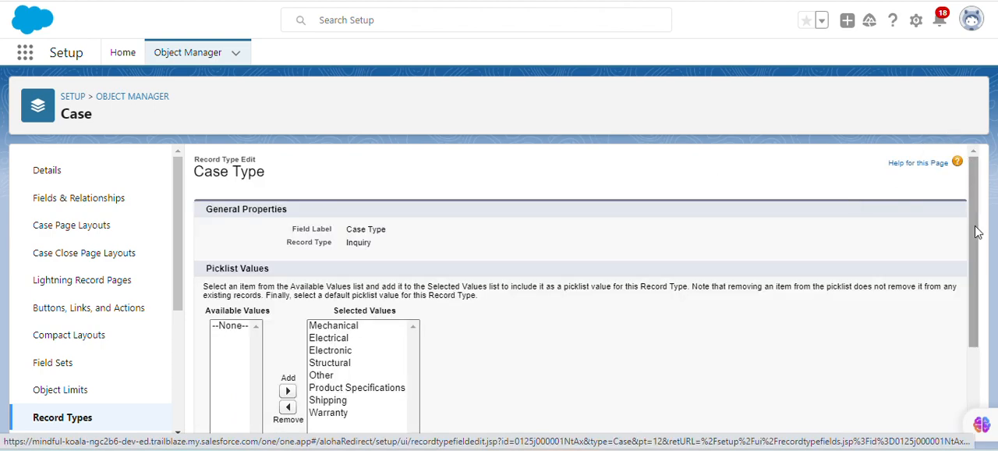
drag(977, 228, 976, 286)
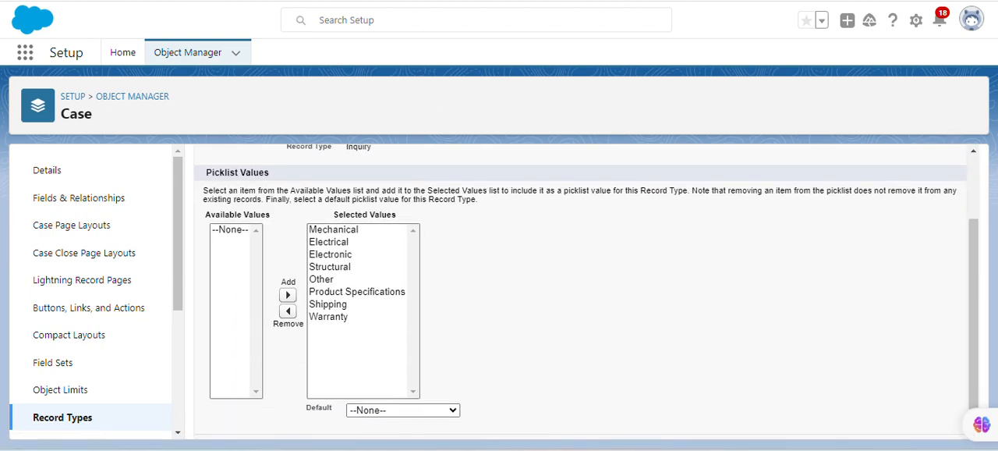
key(ctrl+Tab)
click(246, 320)
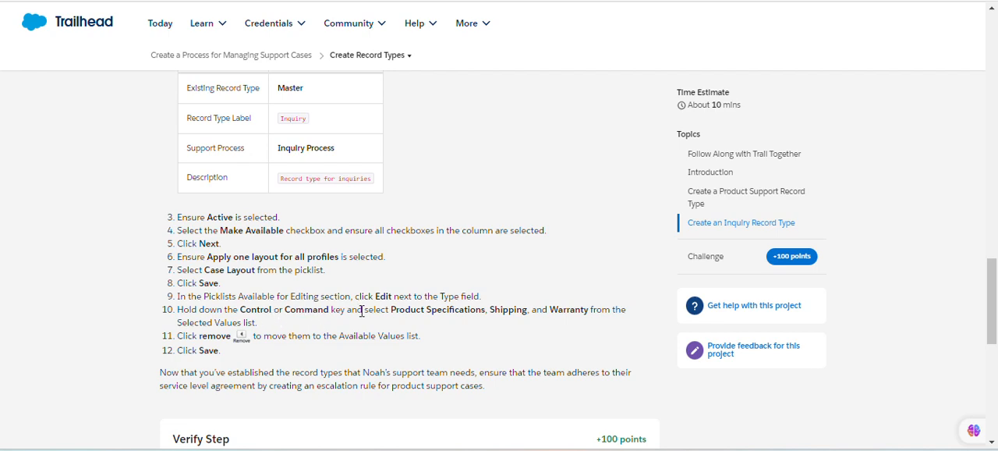
key(ctrl+Tab)
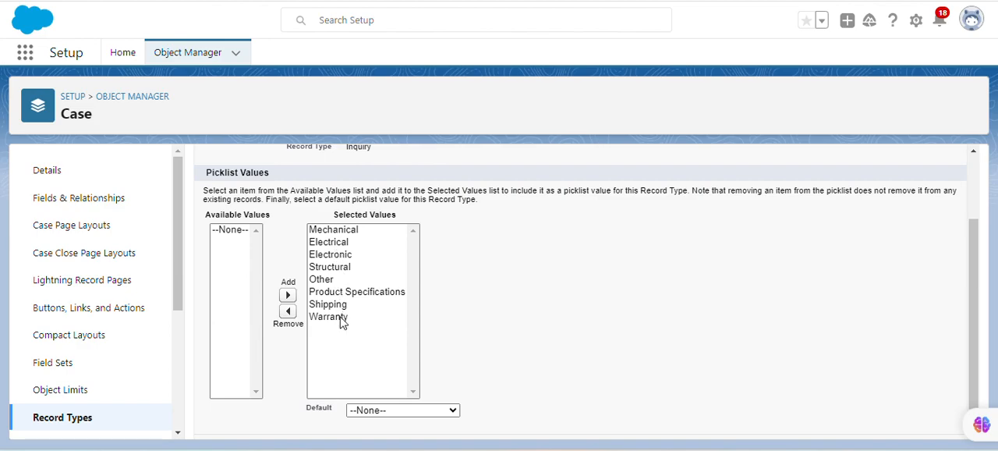
key(ctrl+Tab)
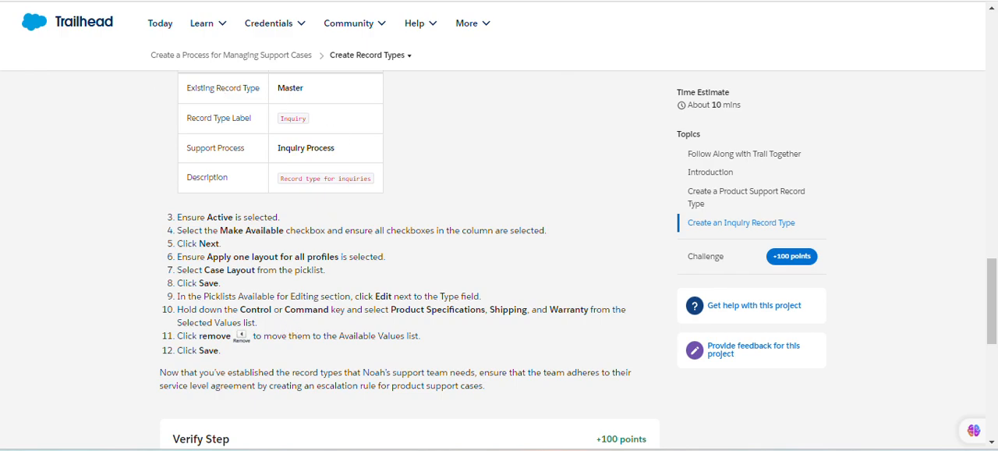
key(ctrl+Tab)
key(alt+Left)
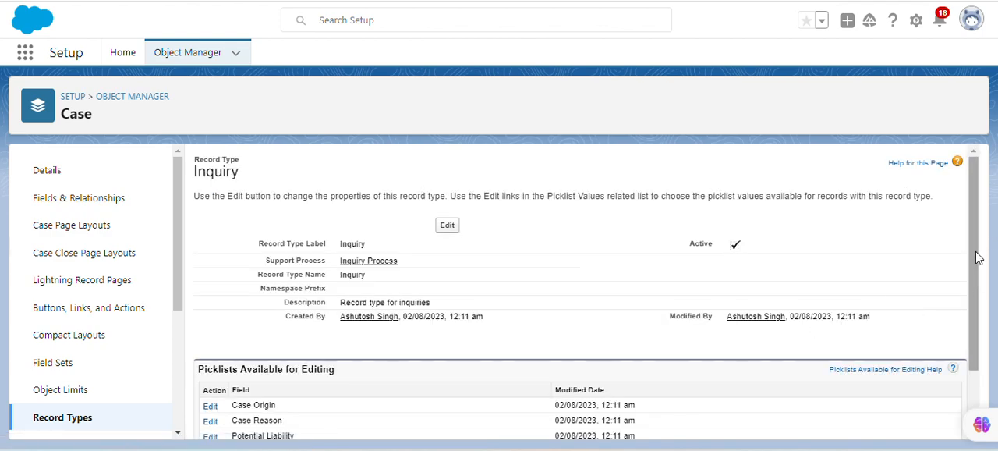
Edit the Inquiry record type's Type picklist and remove Product Specifications from its selected values, following the Trailhead instructions.
drag(972, 258, 986, 364)
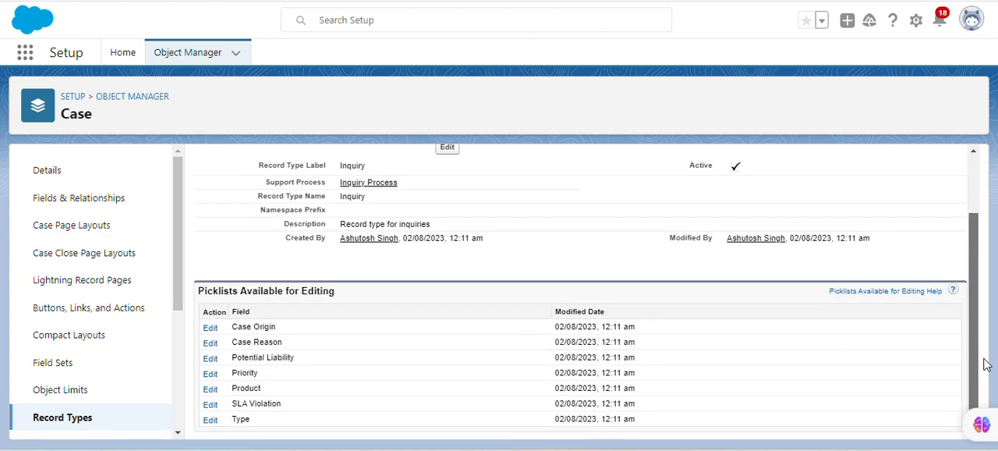
click(210, 419)
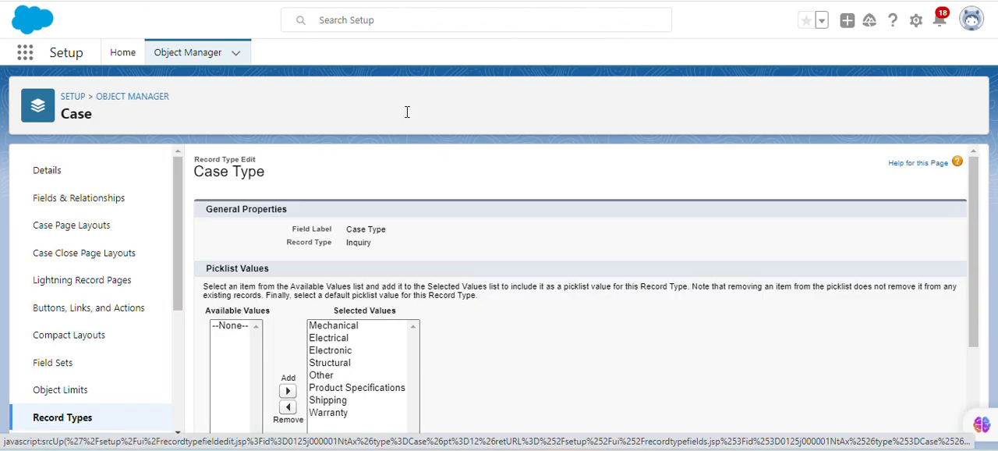
click(355, 0)
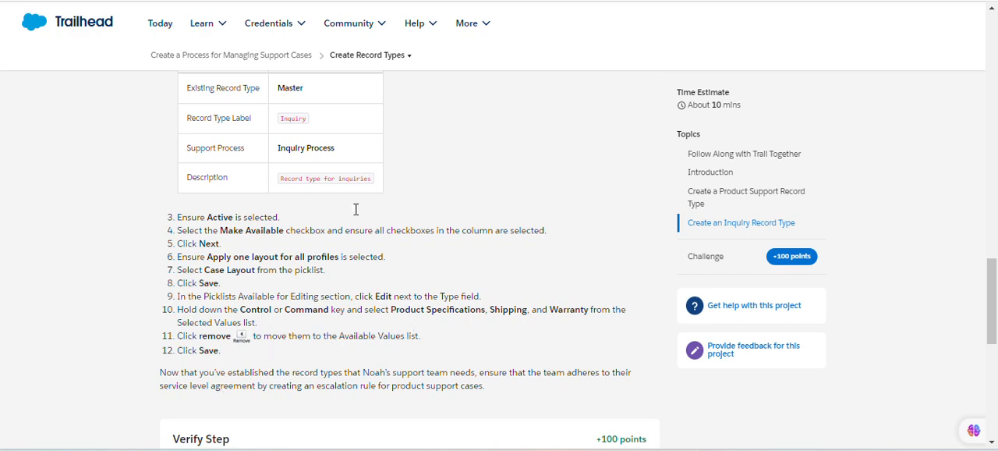
click(351, 1)
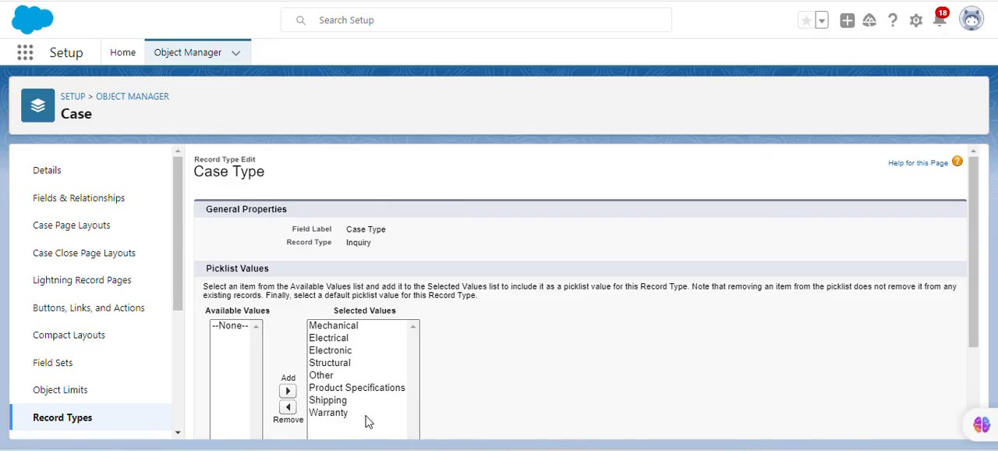
click(352, 388)
scroll(344, 394, down, 1)
click(288, 353)
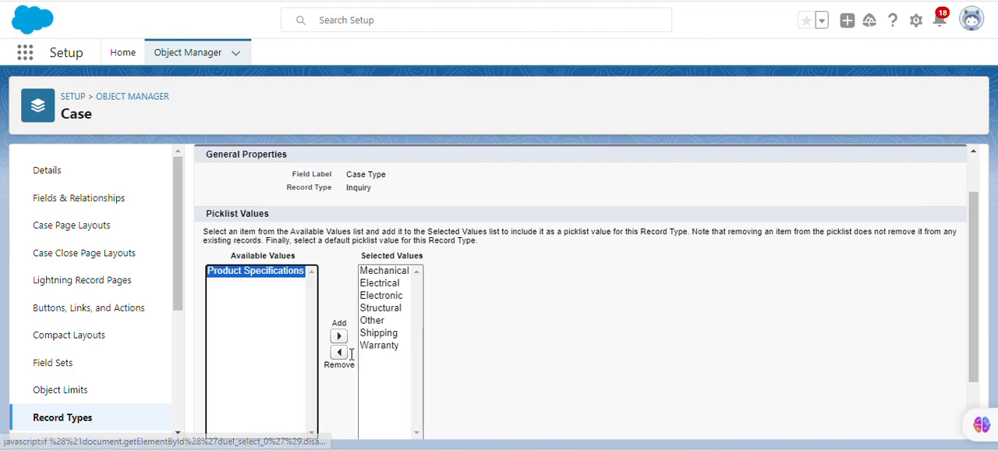
Recheck the instructions, remove Shipping and Warranty from the selected Type values and save the picklist.
click(351, 1)
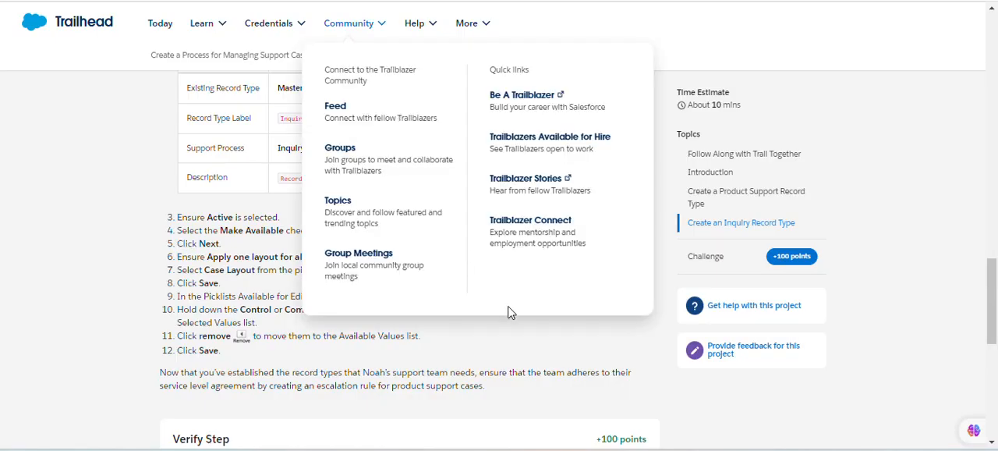
click(307, 1)
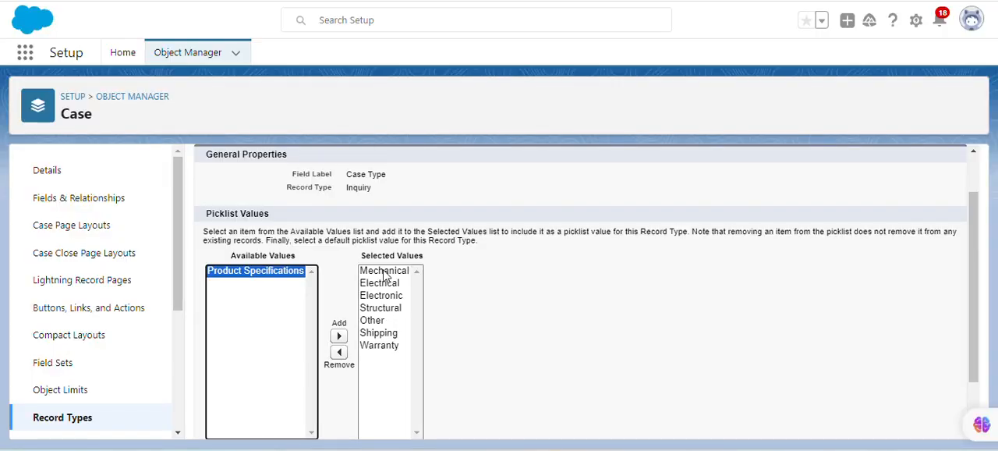
click(379, 333)
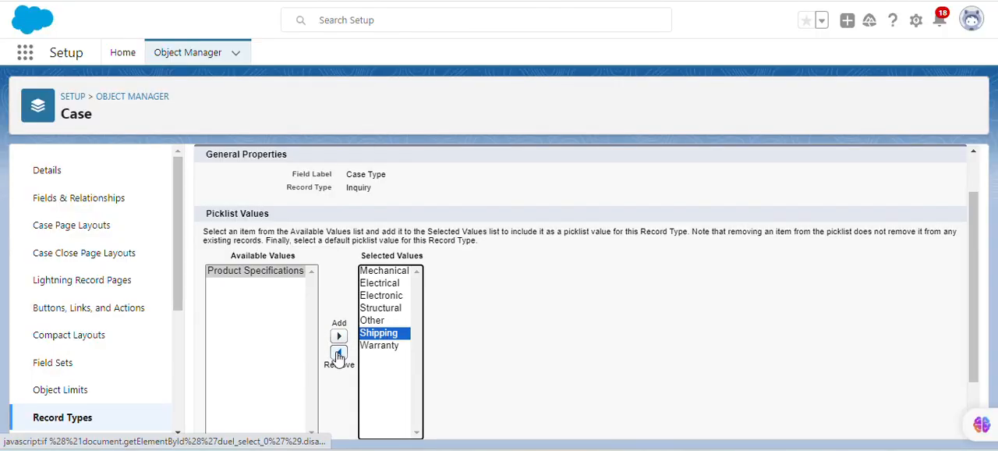
click(340, 352)
click(378, 333)
click(340, 352)
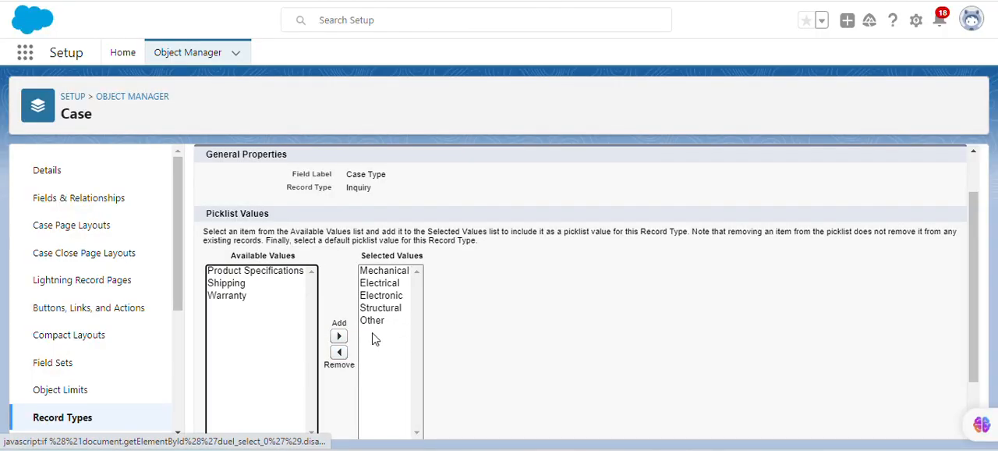
drag(975, 284, 975, 343)
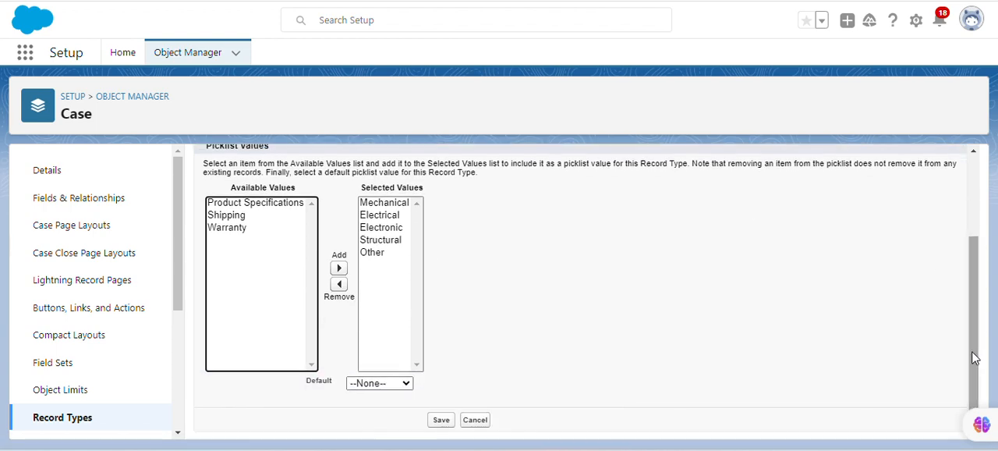
click(442, 420)
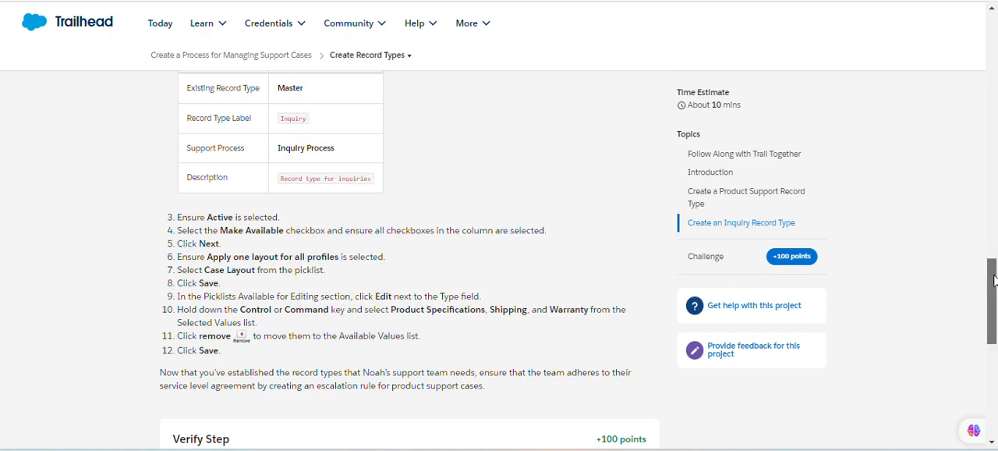
Return to Trailhead and submit the Create Record Types step for verification to earn 100 points.
drag(994, 284, 996, 346)
scroll(591, 278, down, 2)
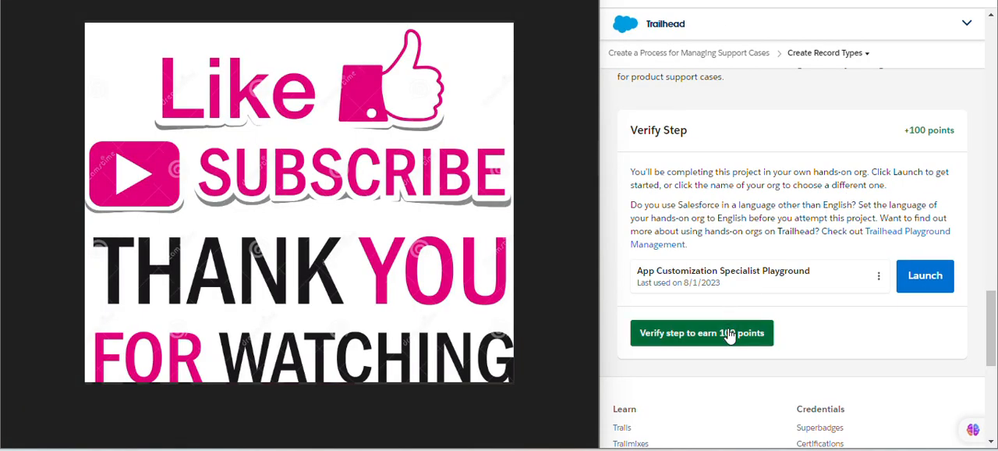
click(729, 335)
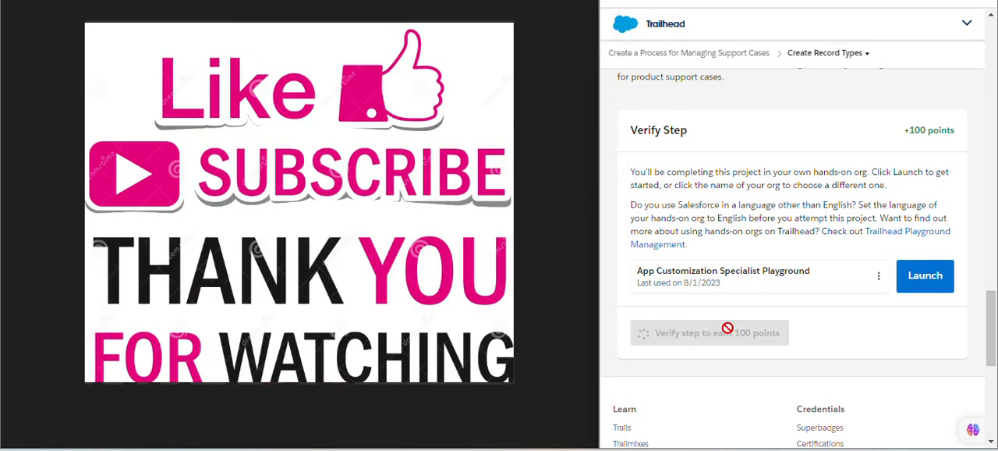